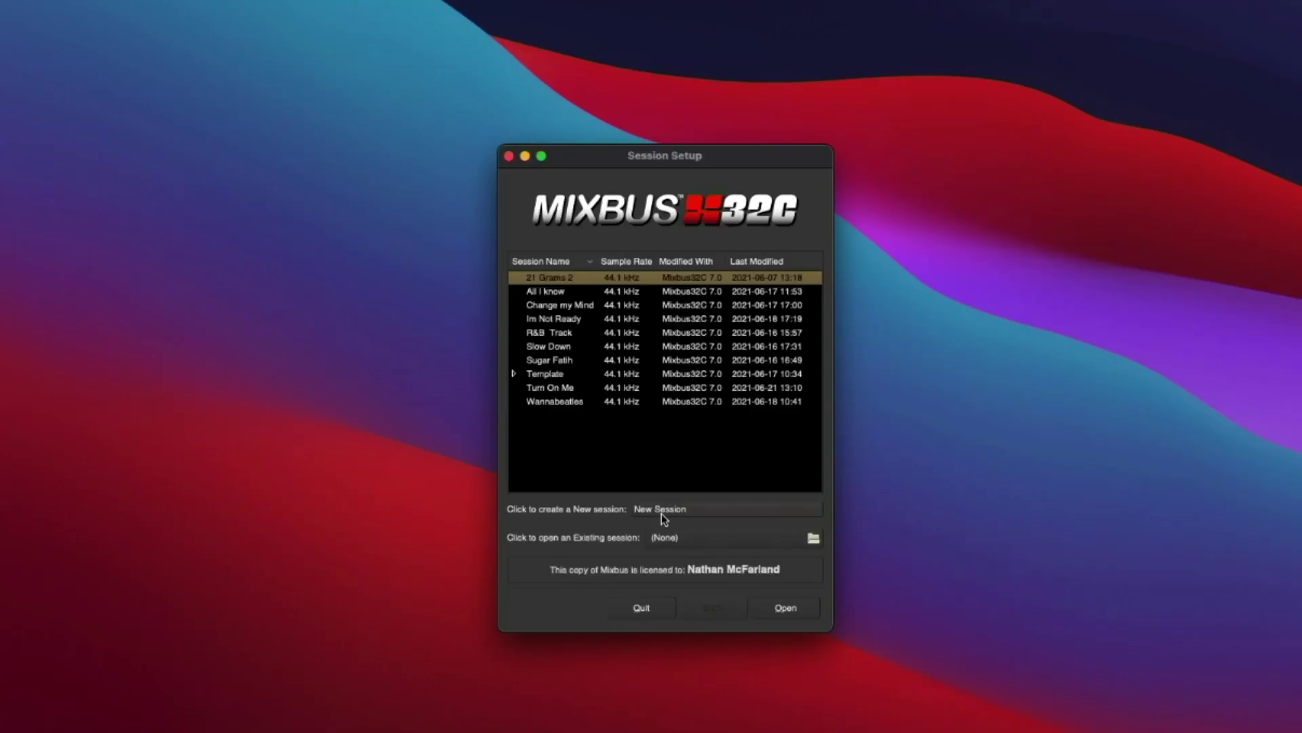
- Begin a new session from the Empty Template, keeping the default date-stamped Untitled name
click(661, 510)
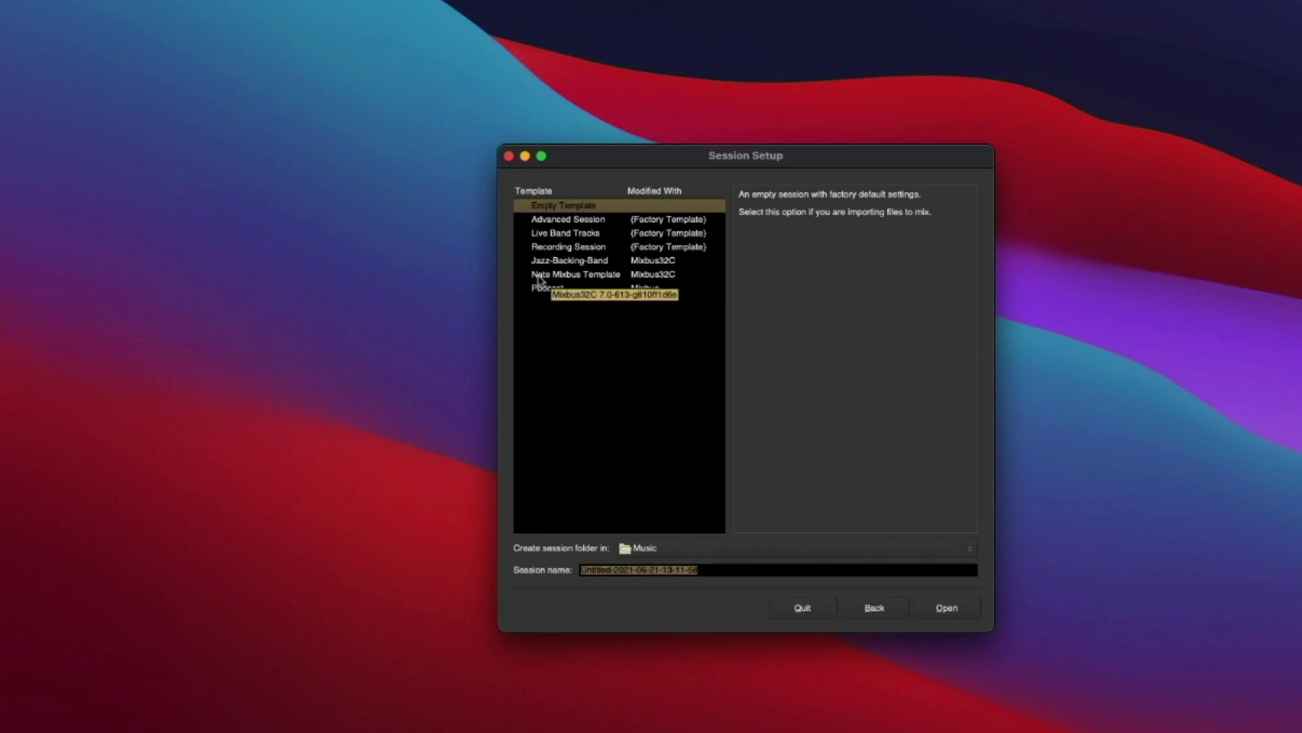
click(548, 212)
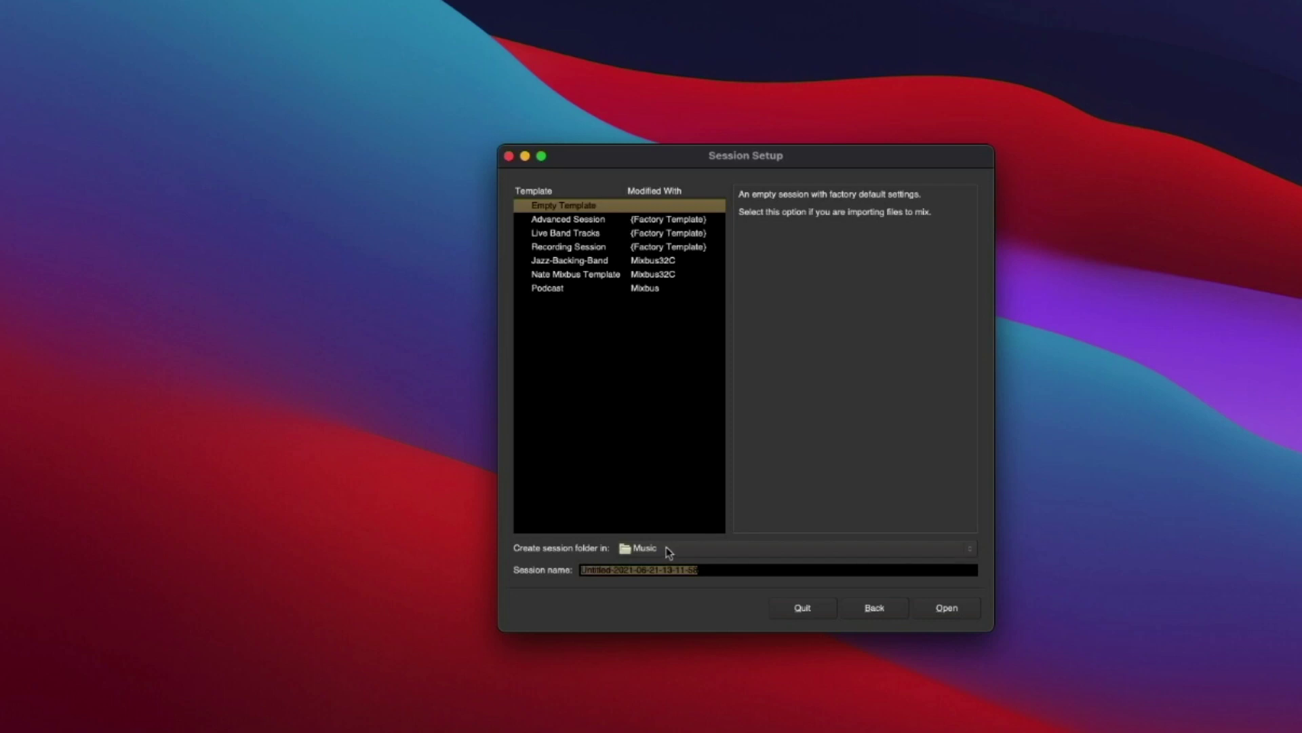
- Keep Music as the session folder and create the new Untitled session
click(669, 550)
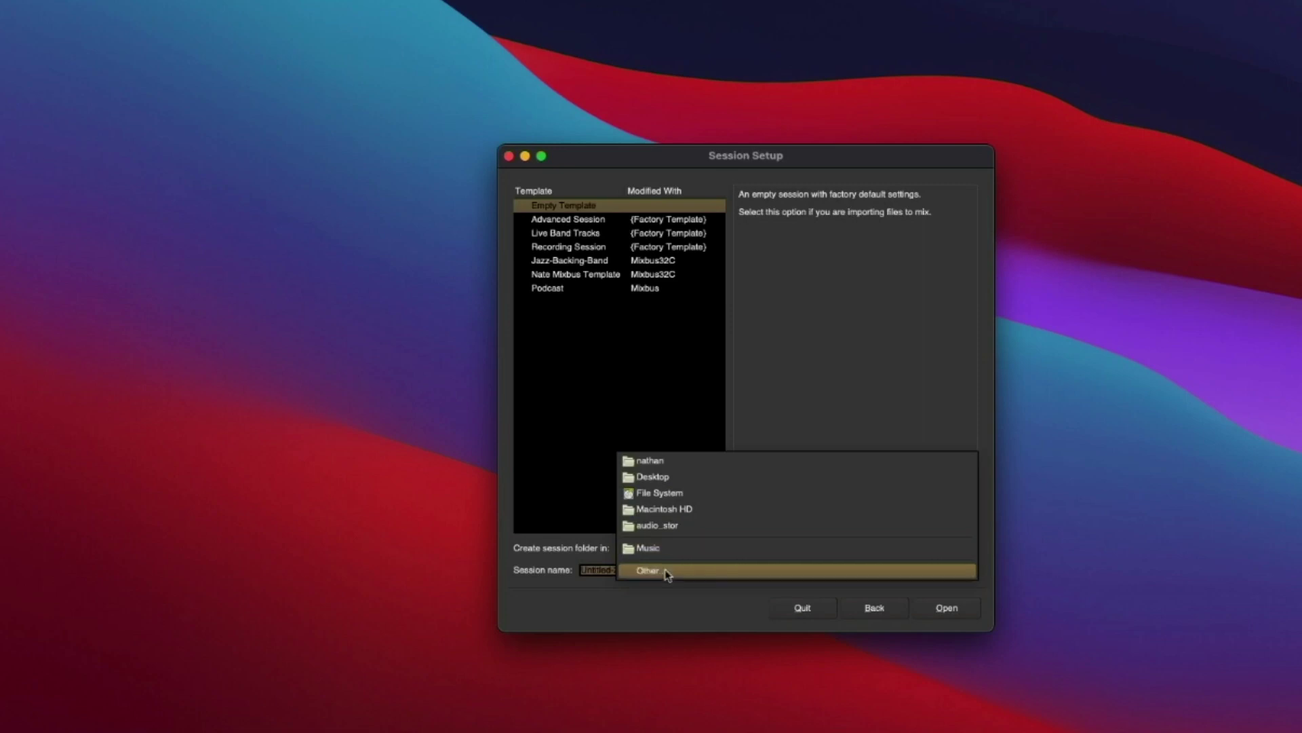
click(664, 571)
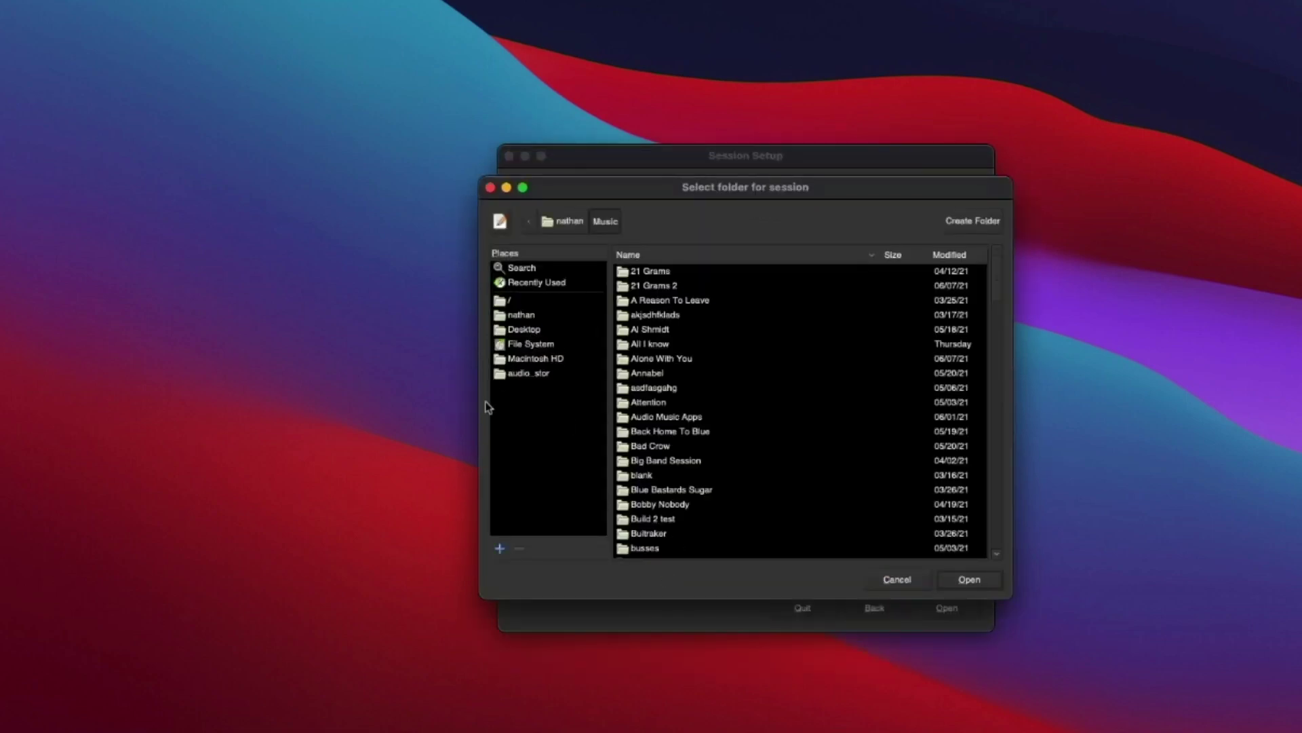
click(892, 575)
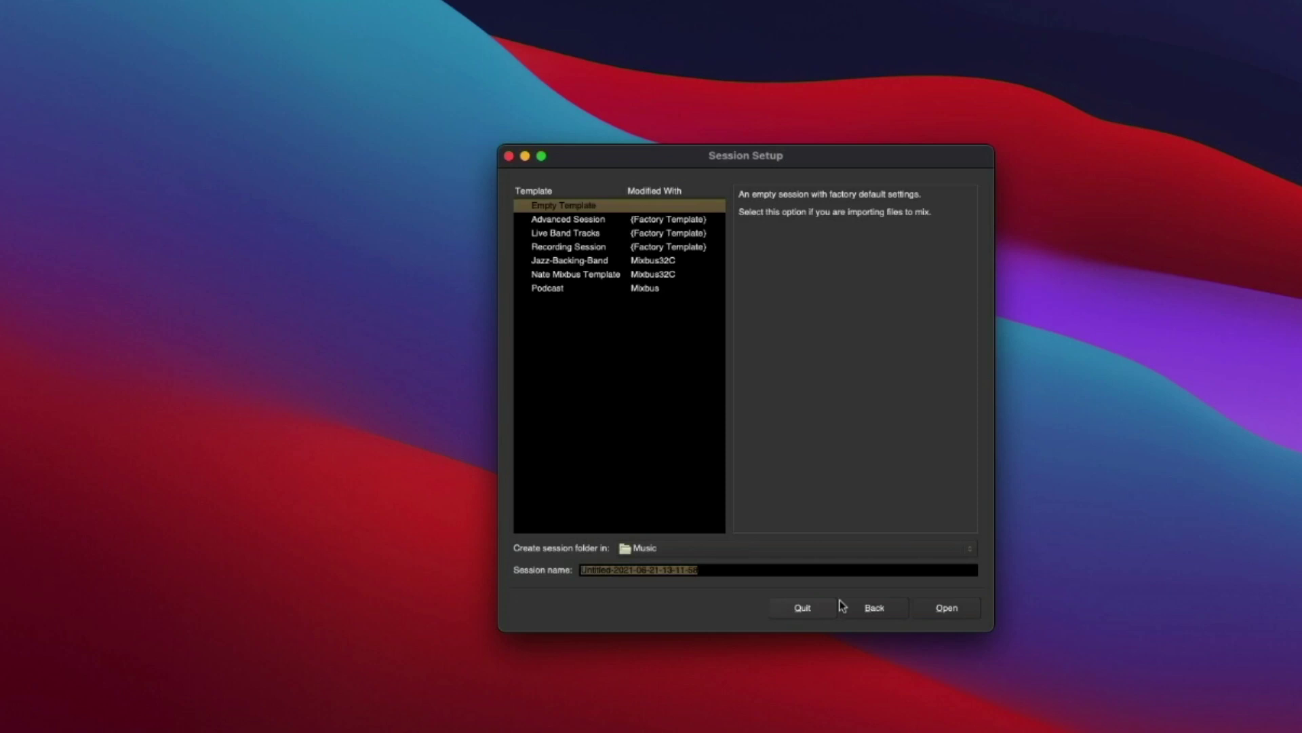
click(955, 612)
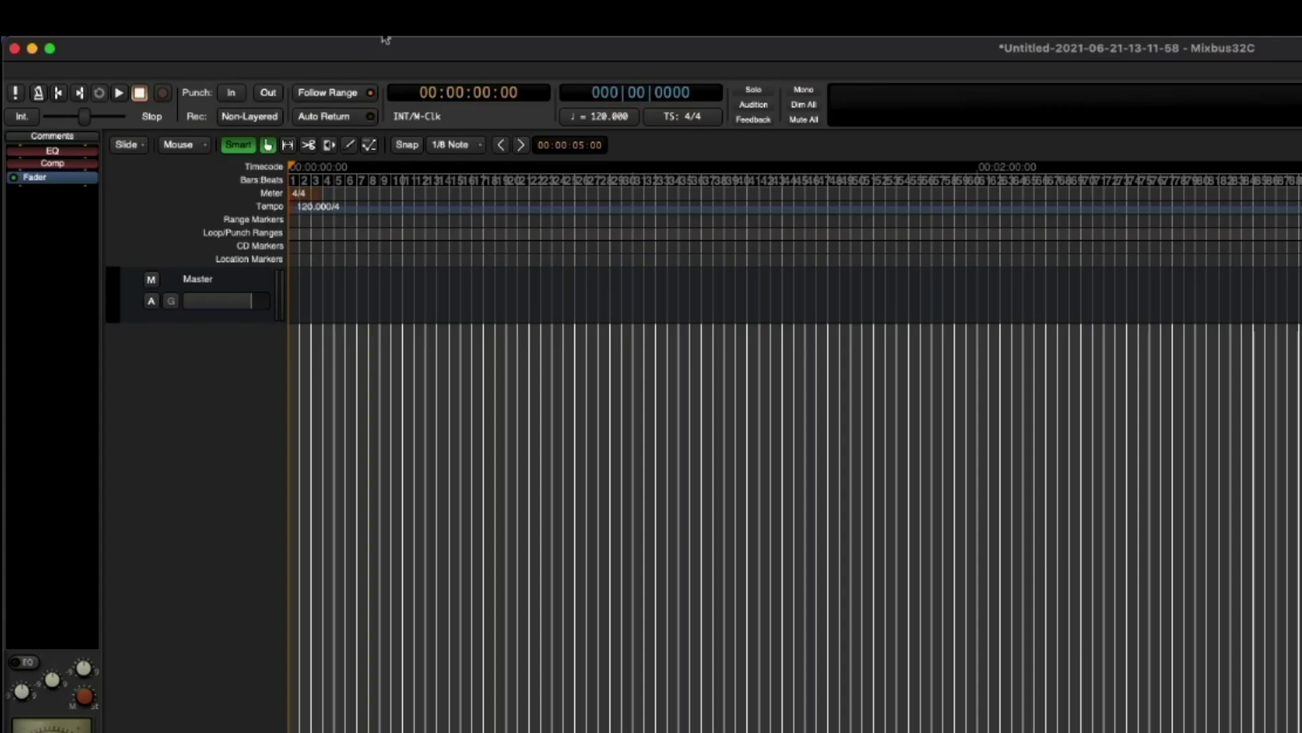
- Show the Track menu to find the Import option
click(222, 18)
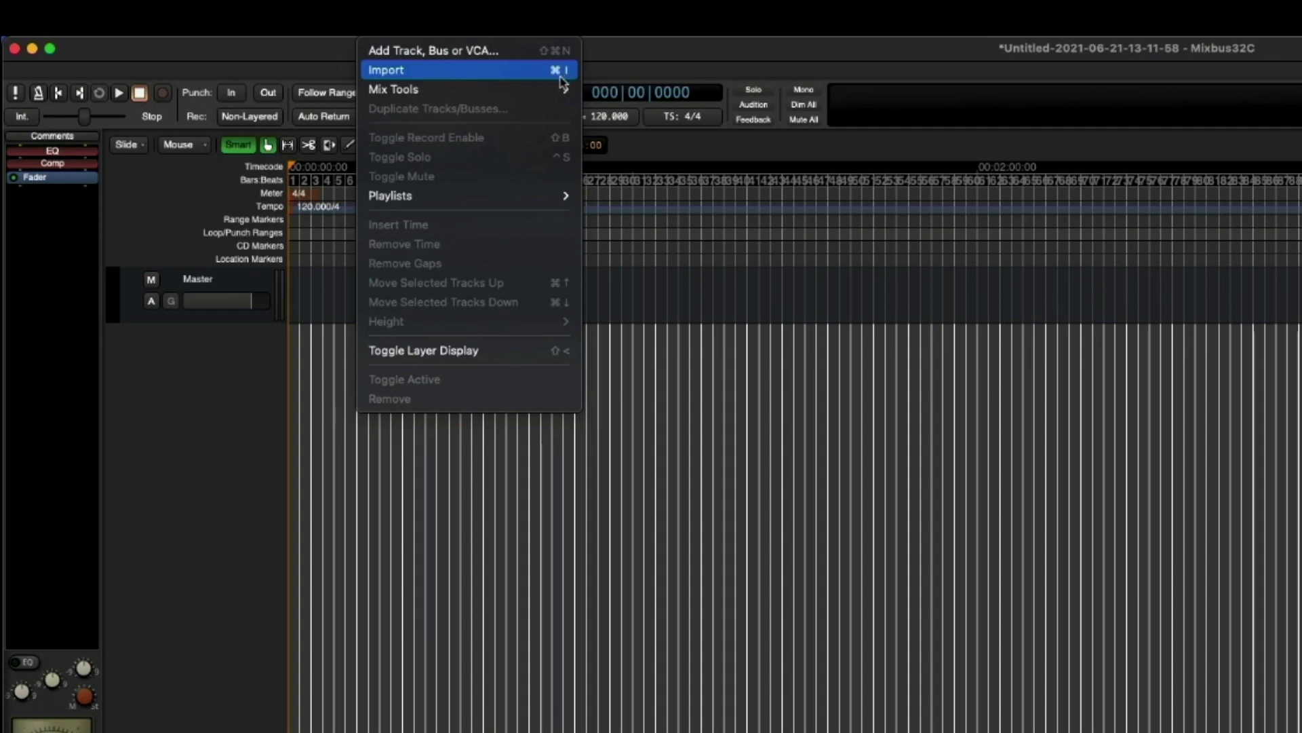
- Dismiss the Track menu and bring up Add Existing Media with Cmd+I
click(639, 63)
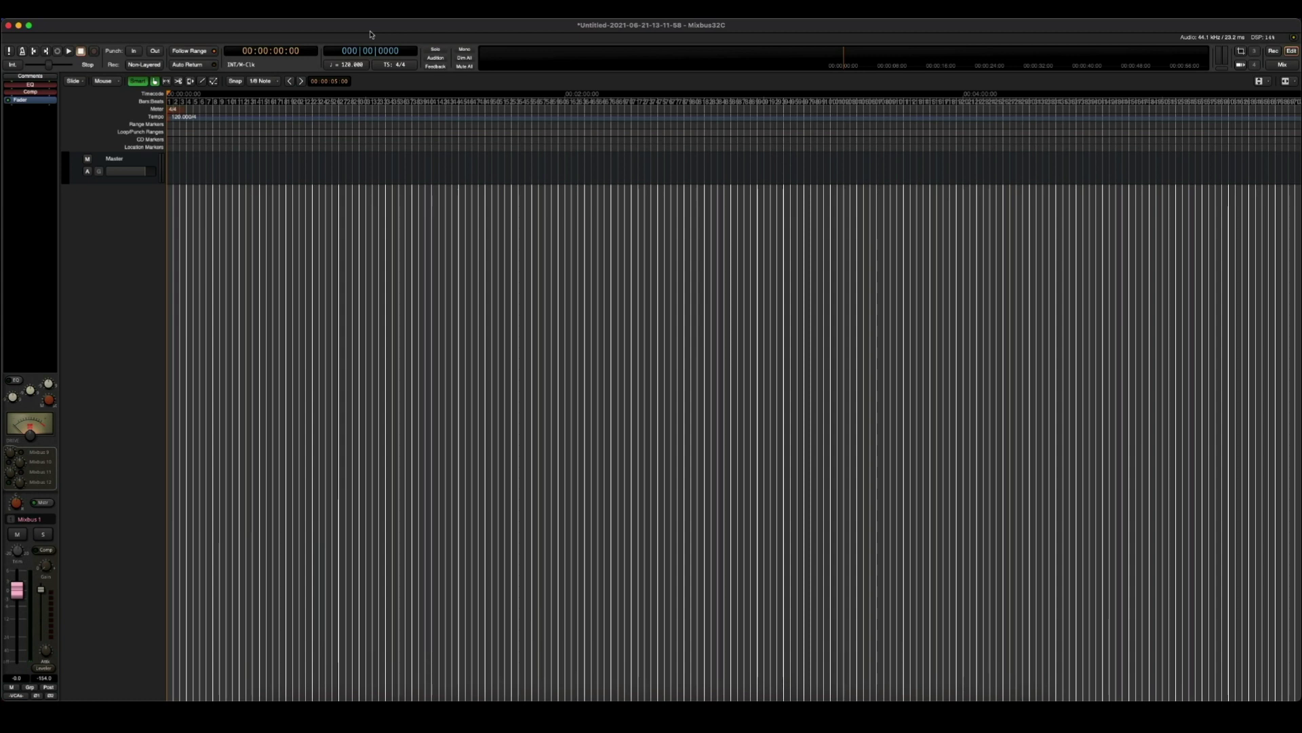
key(super+i)
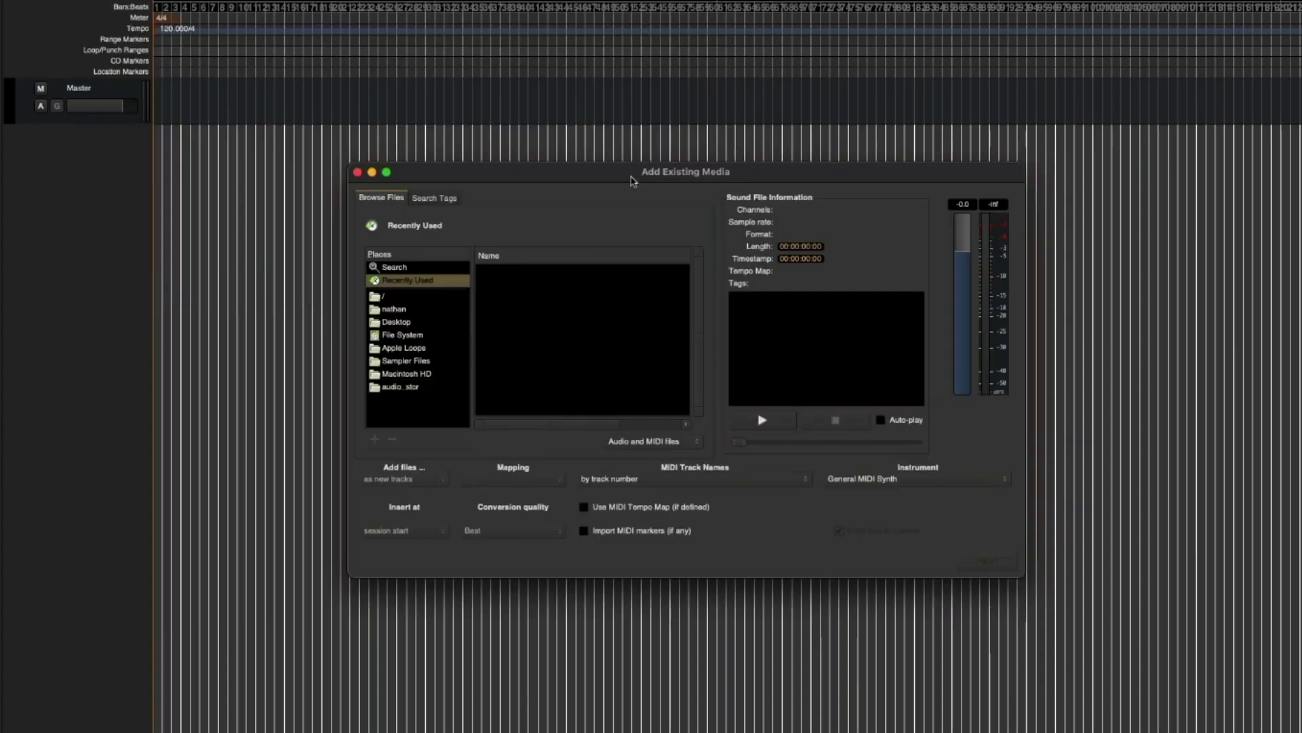
- Browse from the home folder into Downloads and the BannedFromTheZoo_BlackOutBetty_Full folder
click(407, 311)
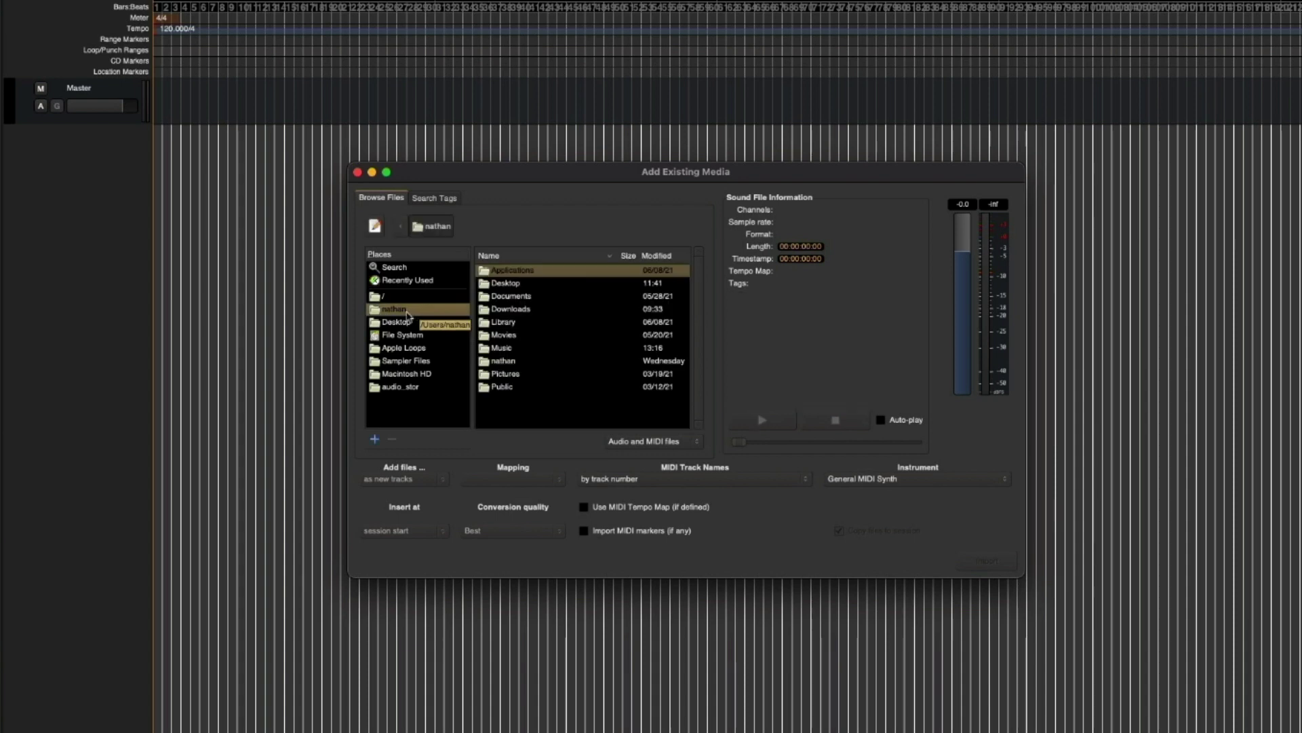
double_click(519, 309)
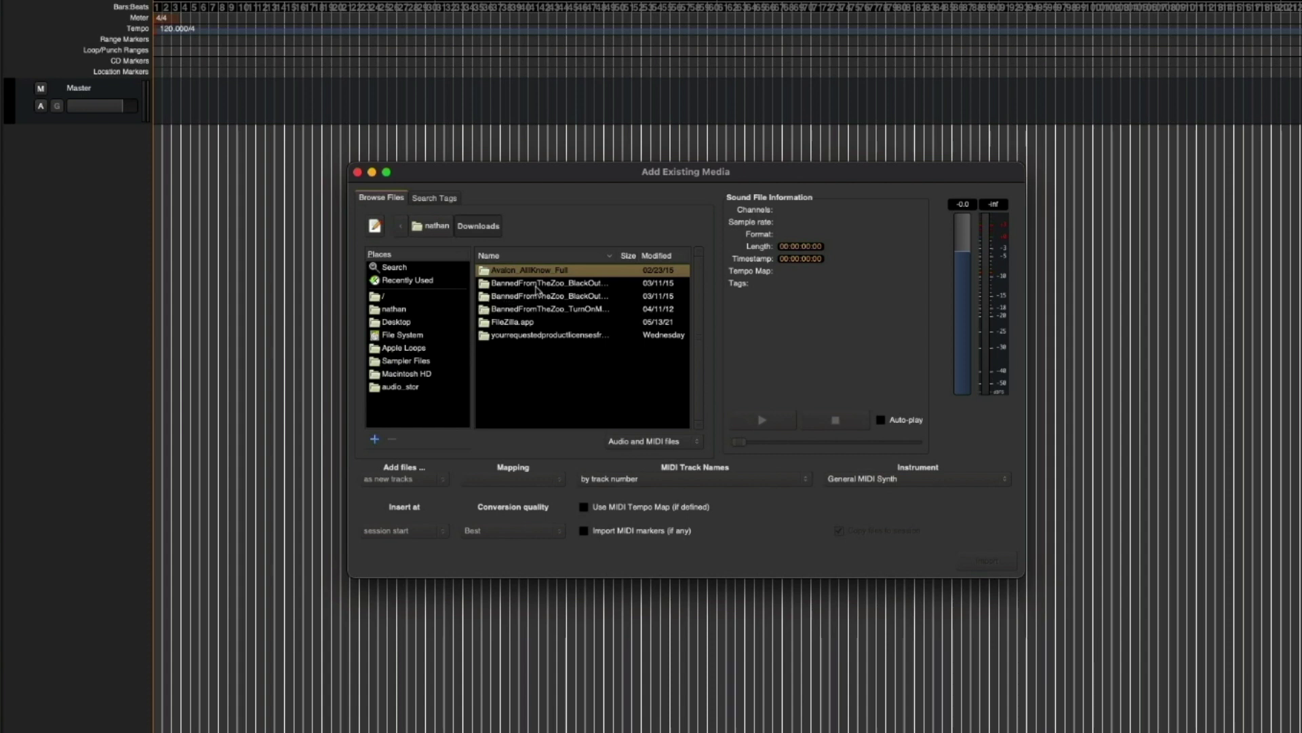
double_click(498, 285)
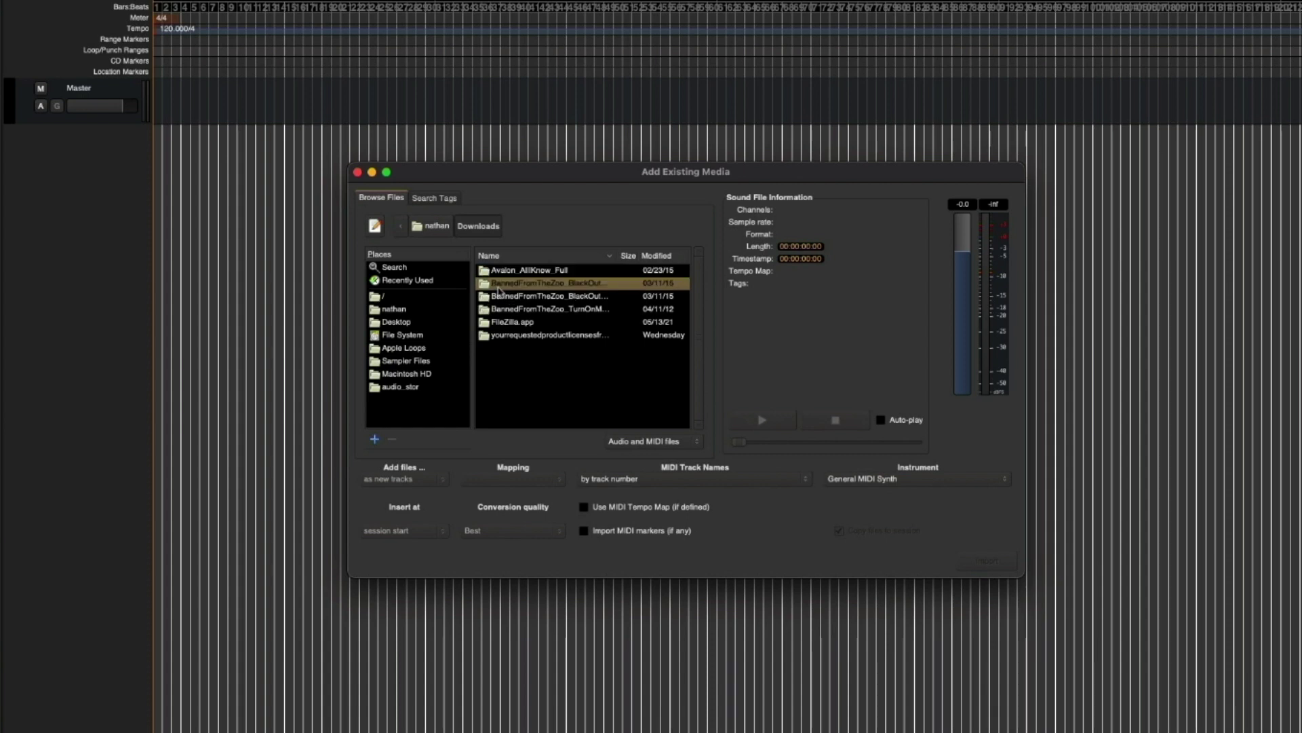
- Inspect the details of 02_KickOut.wav and 01_KickIn.wav, nudging the dialog slightly higher
click(499, 287)
click(509, 272)
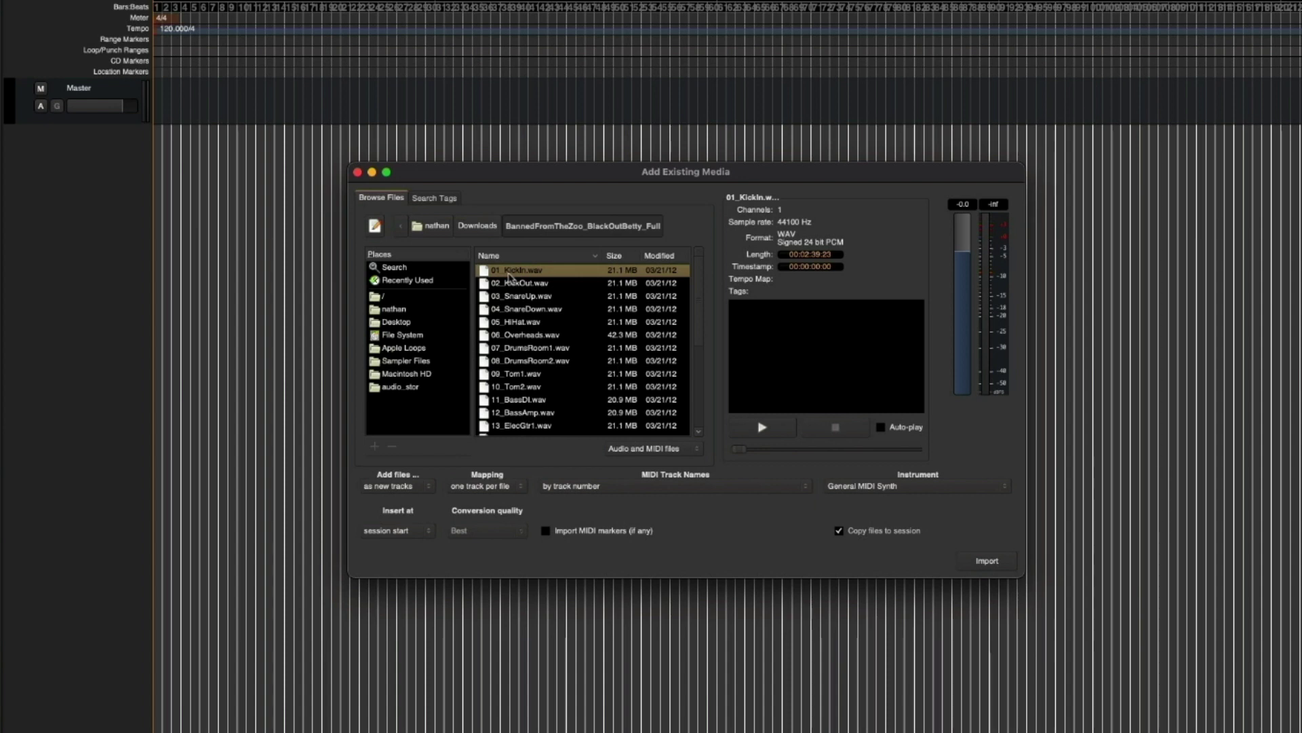
scroll(519, 407, down, 4)
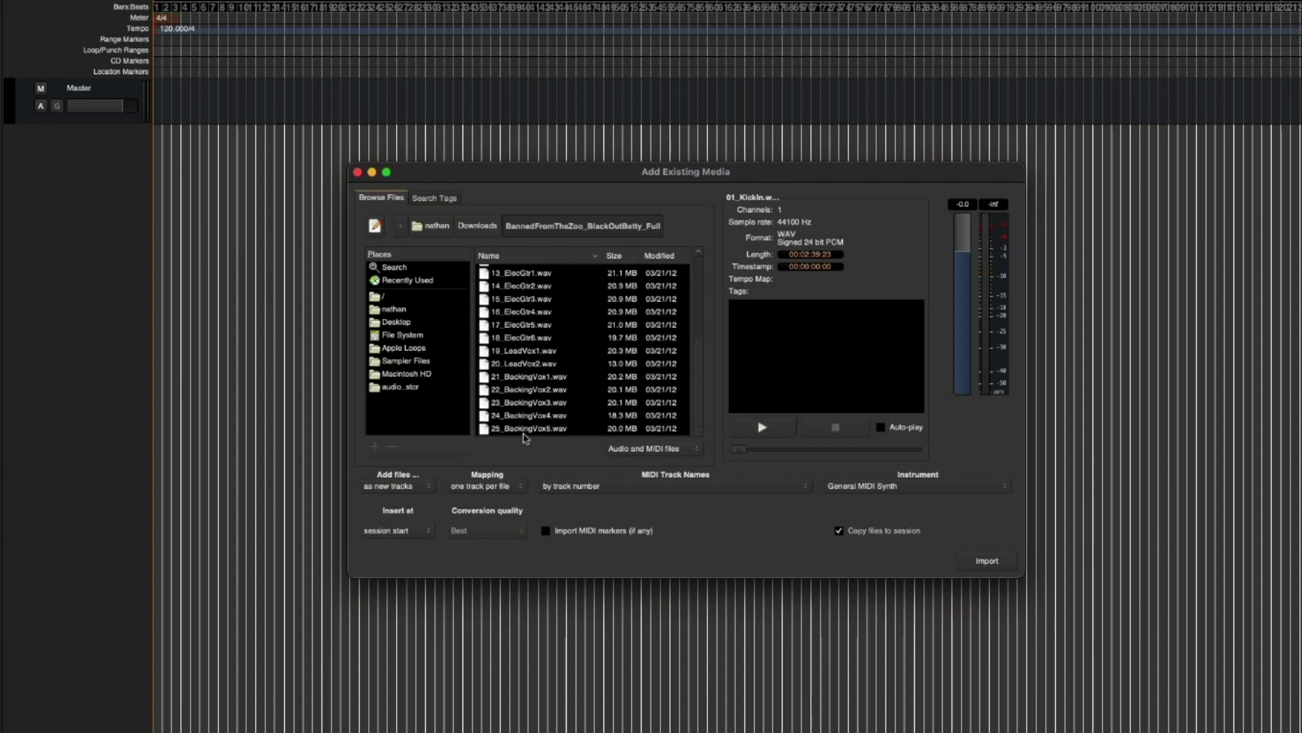
scroll(527, 434, up, 4)
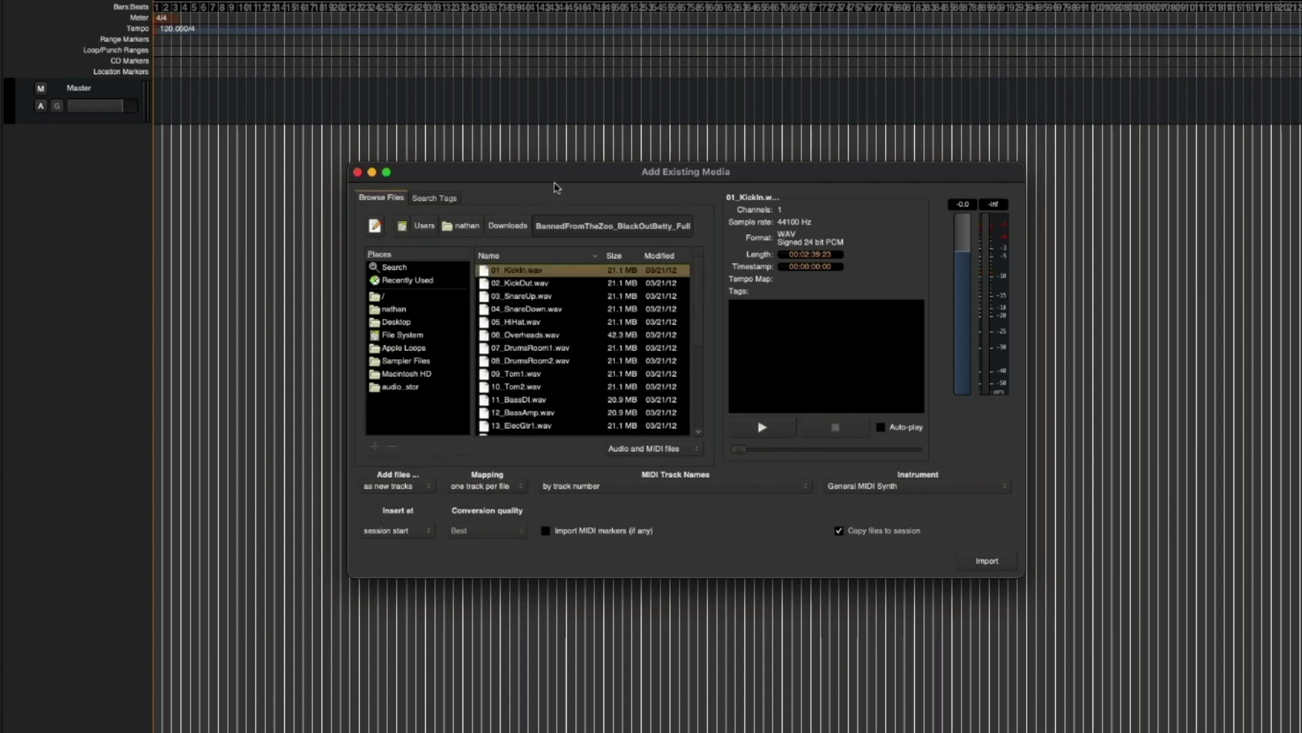
drag(557, 184, 560, 175)
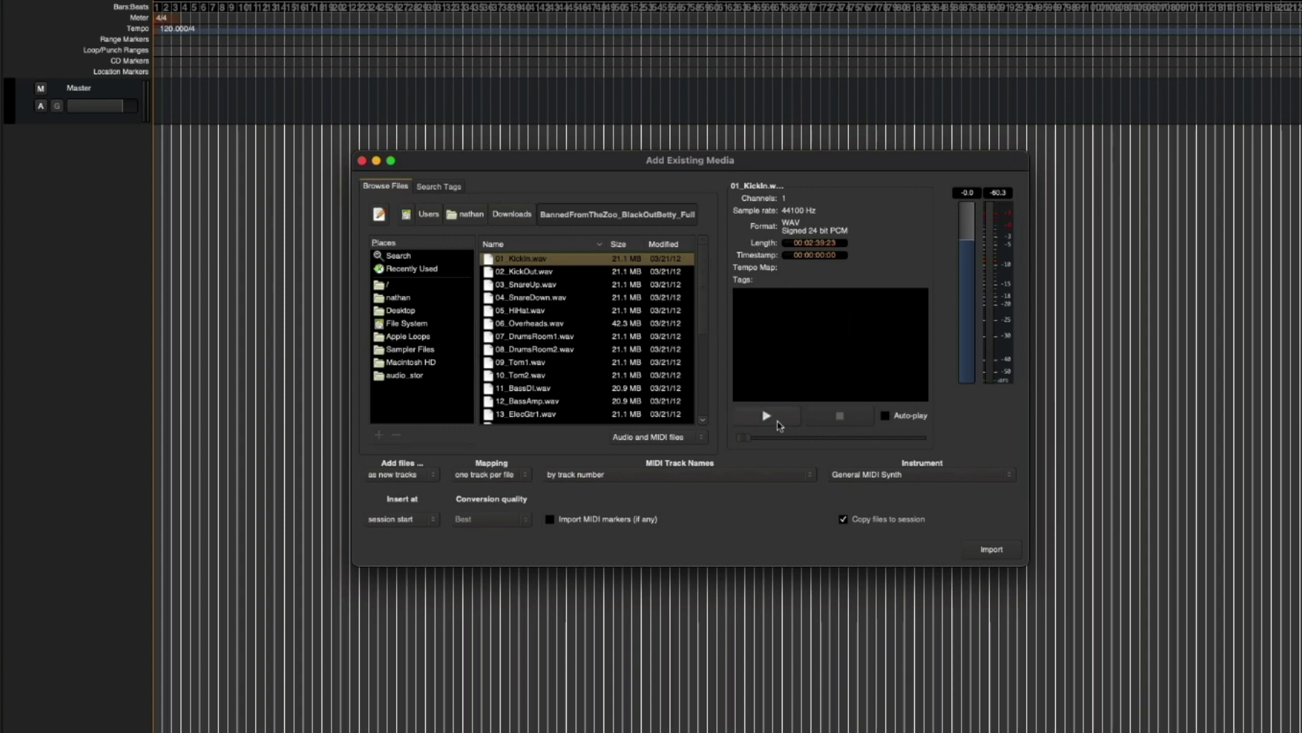
- Preview 08_DrumsRoom2.wav with Auto-play, stop it, switch Auto-play off, and check the add-files choices
click(886, 416)
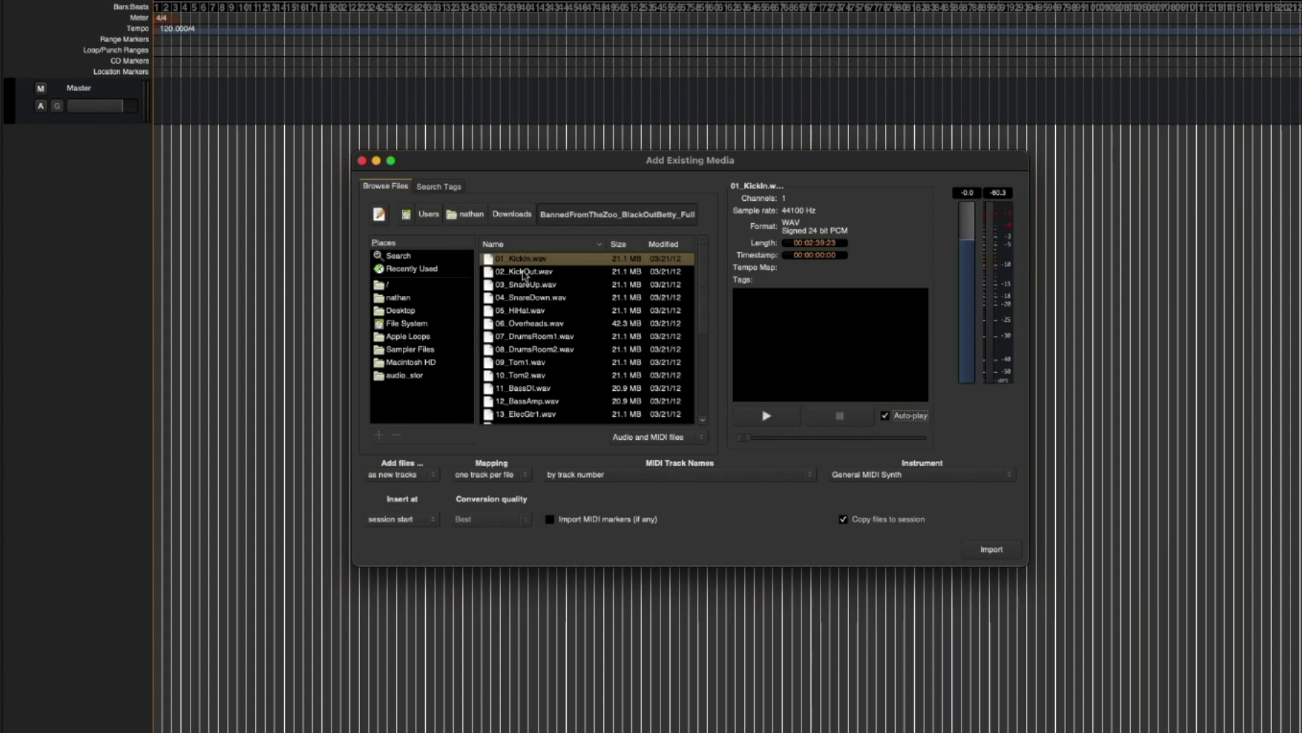
click(540, 351)
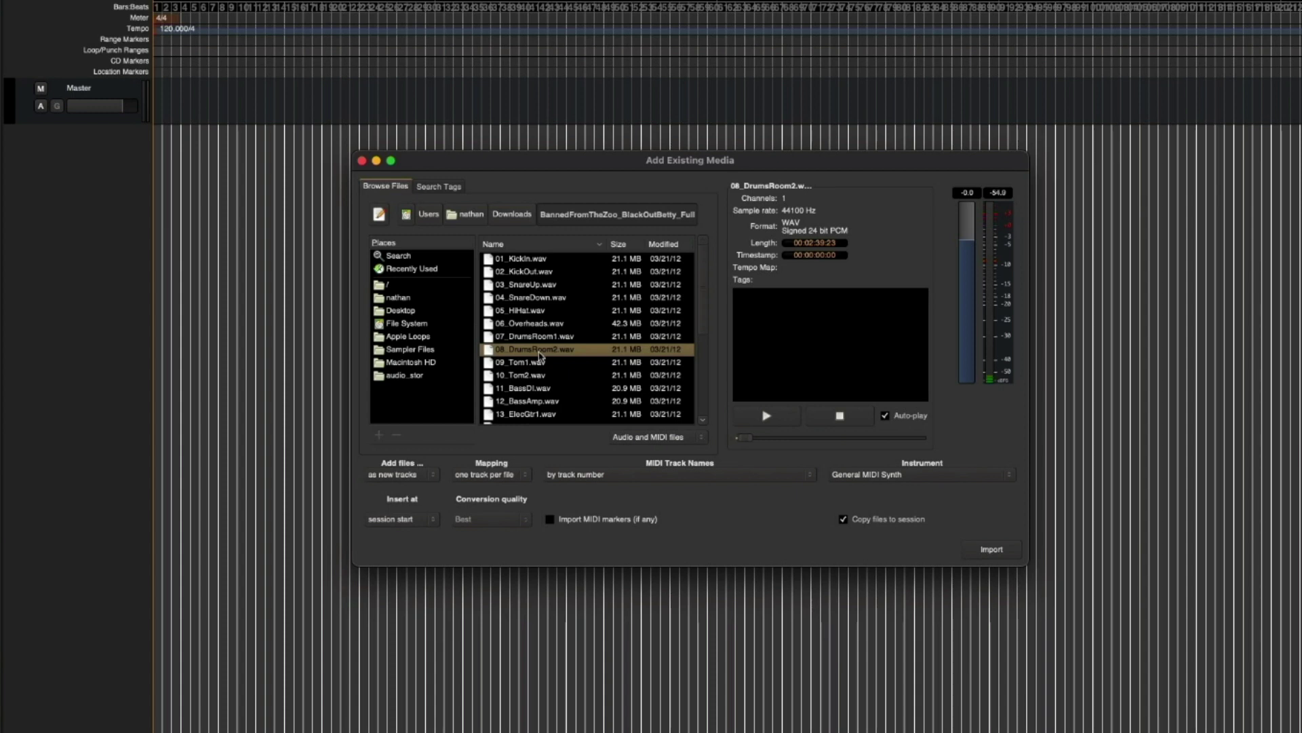
click(859, 422)
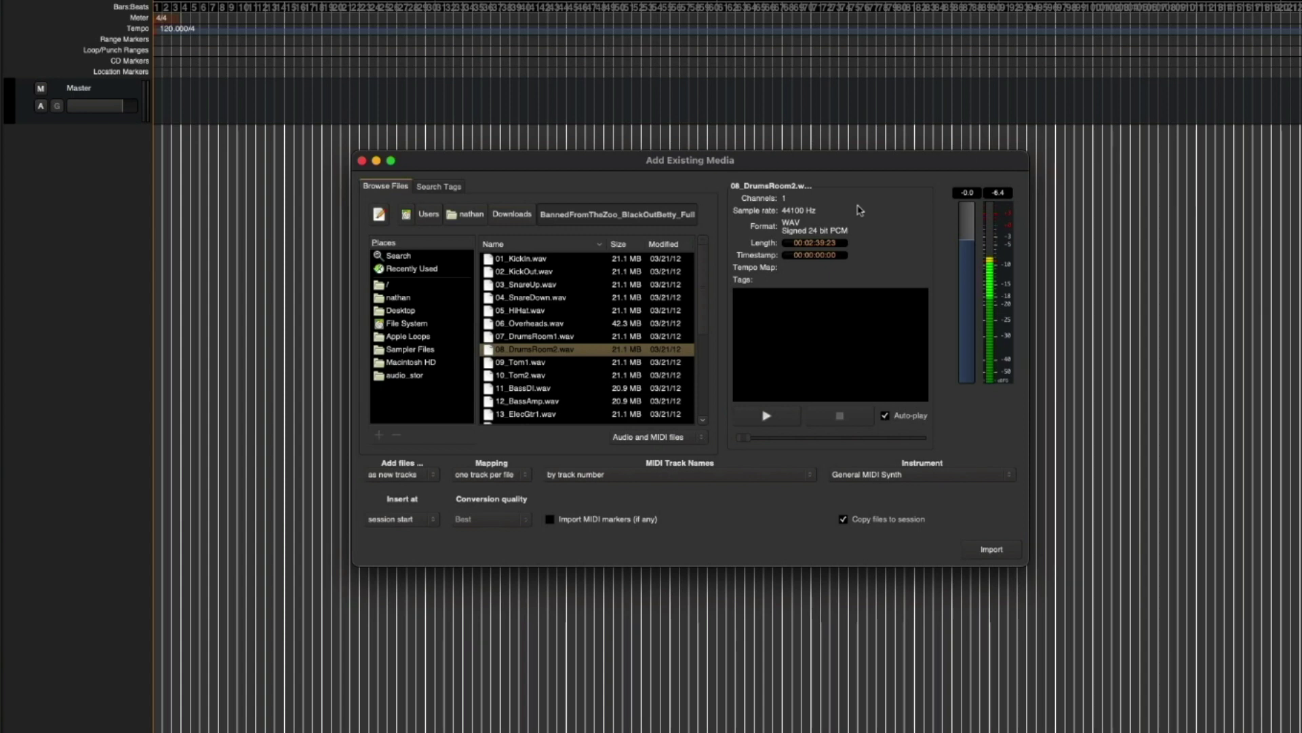
click(885, 415)
click(385, 480)
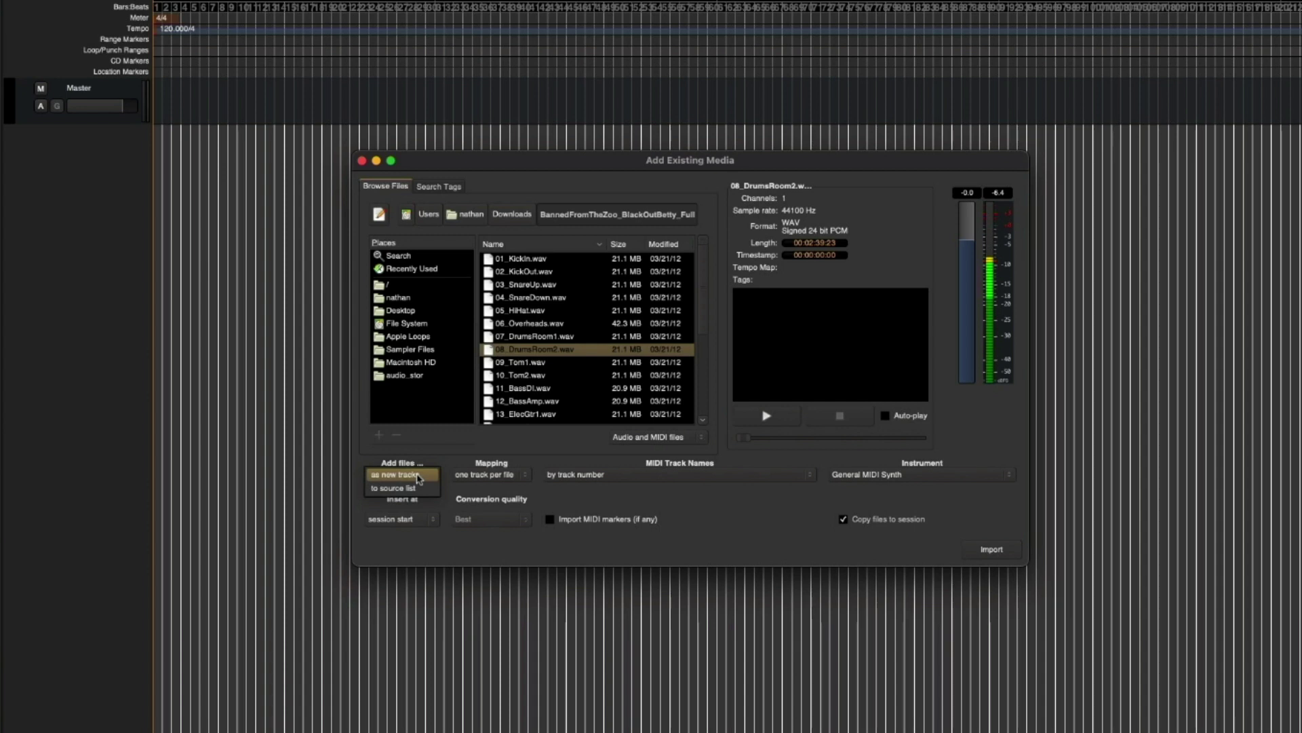
- Keep adding as new tracks and select 01_KickIn.wav through 04_SnareDown.wav
click(409, 475)
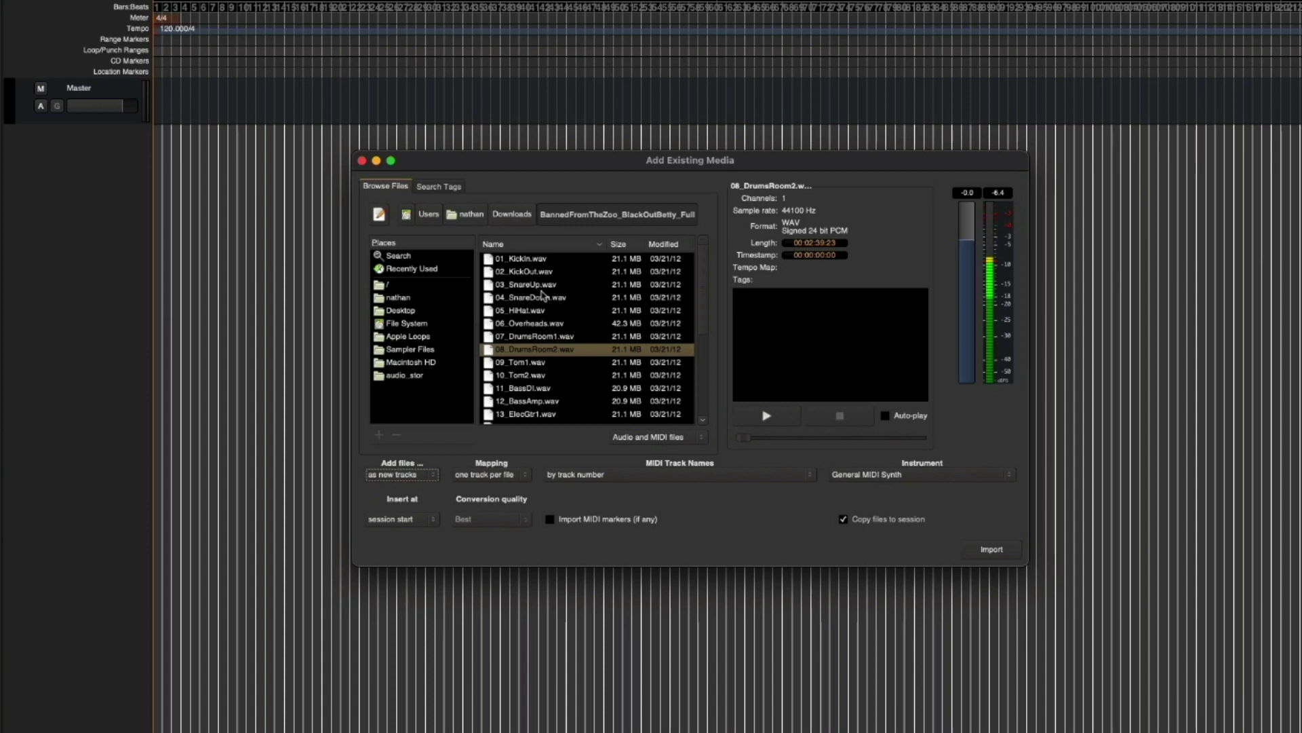
click(527, 260)
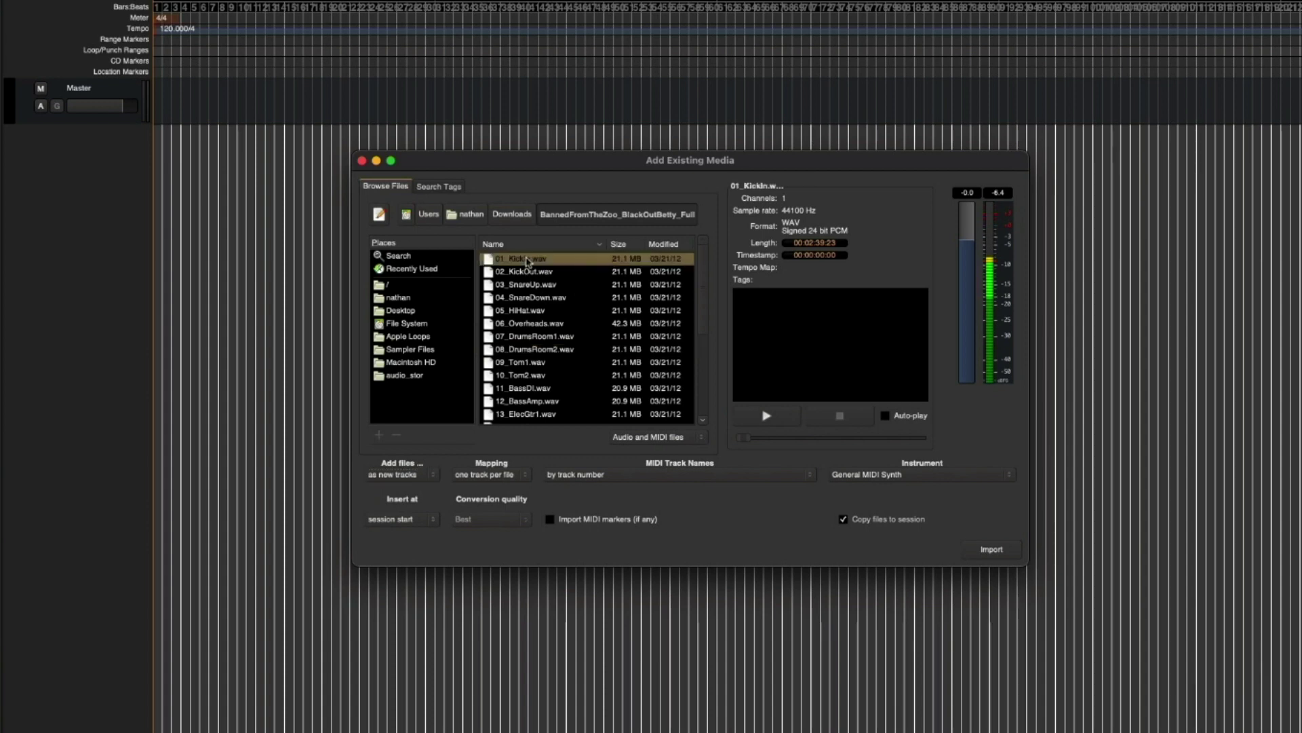
shift+click(527, 299)
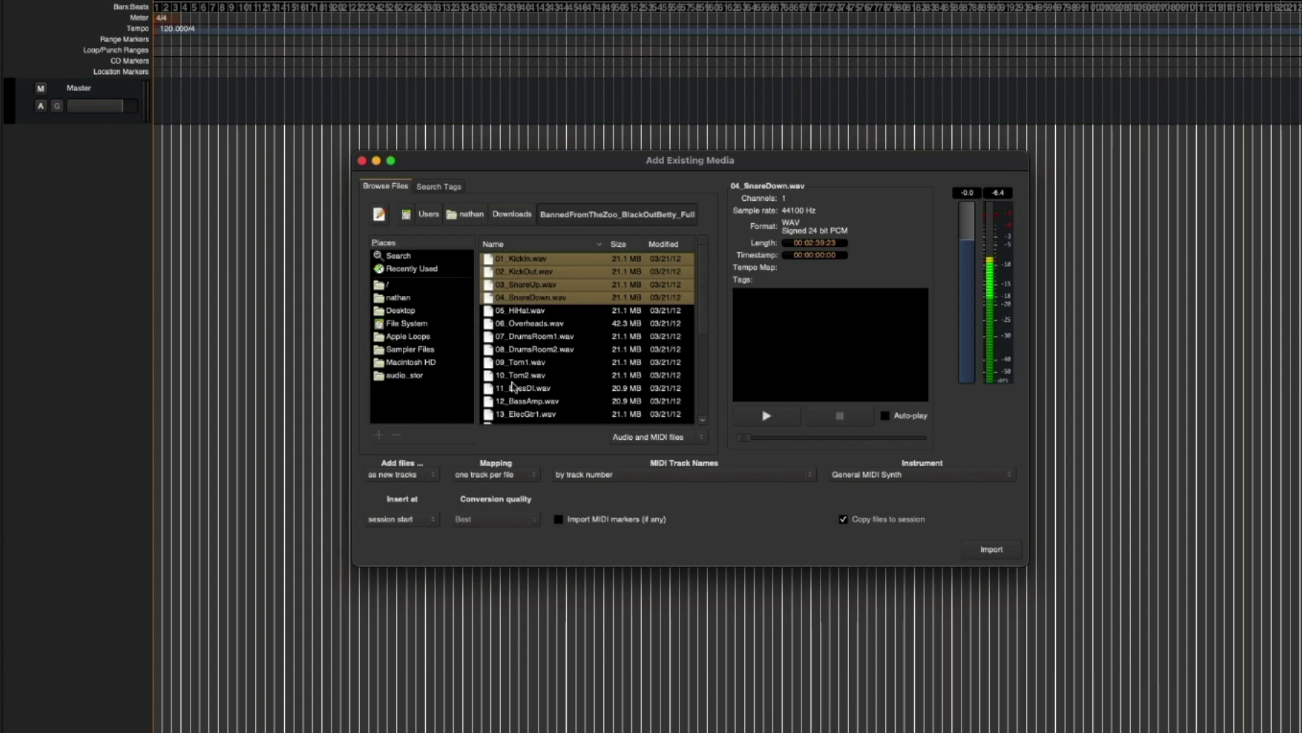
- Use one track per file, MIDI names by track number, insert at session start, and import
click(516, 475)
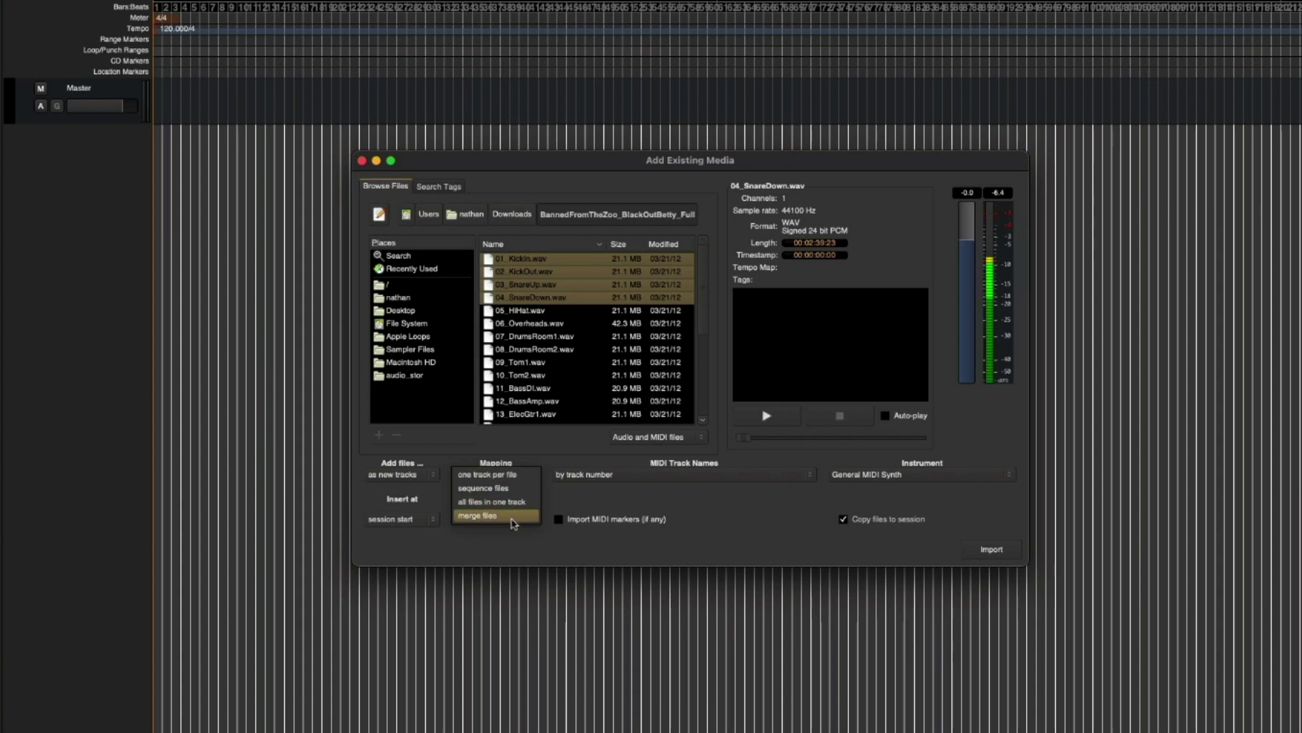
click(515, 478)
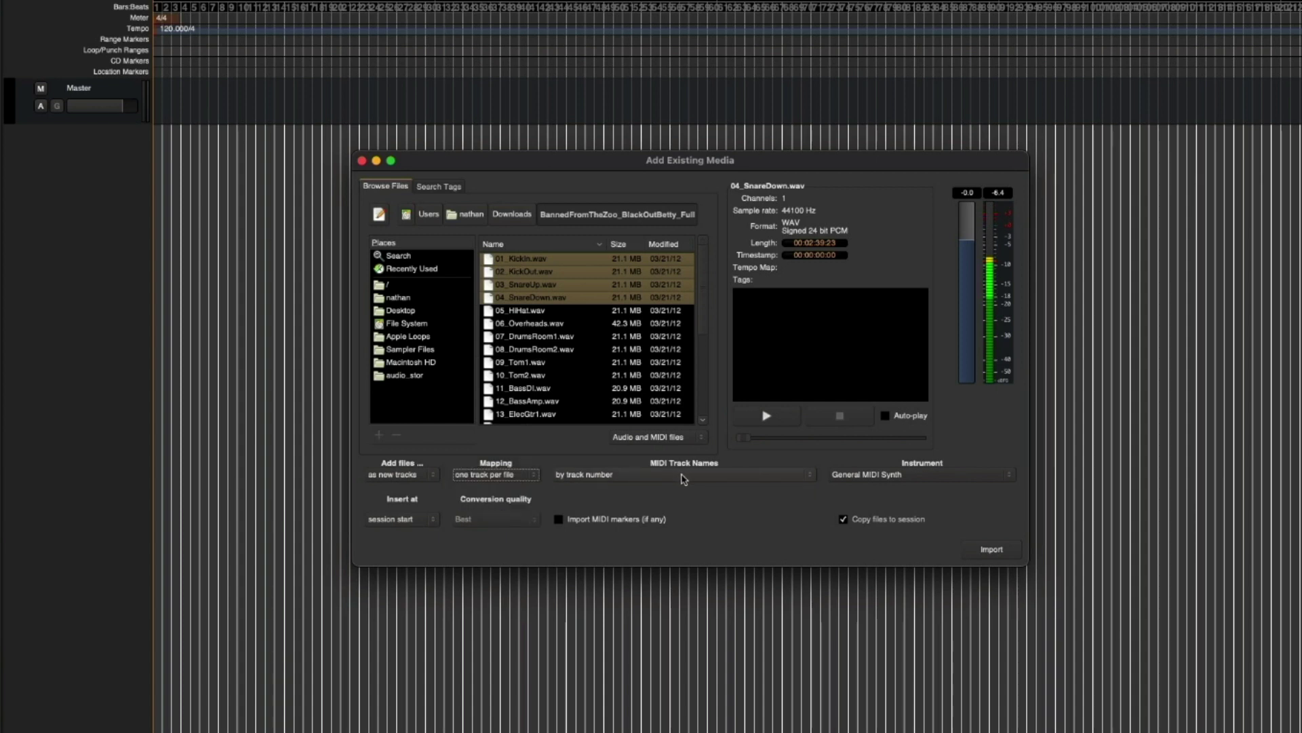
click(683, 477)
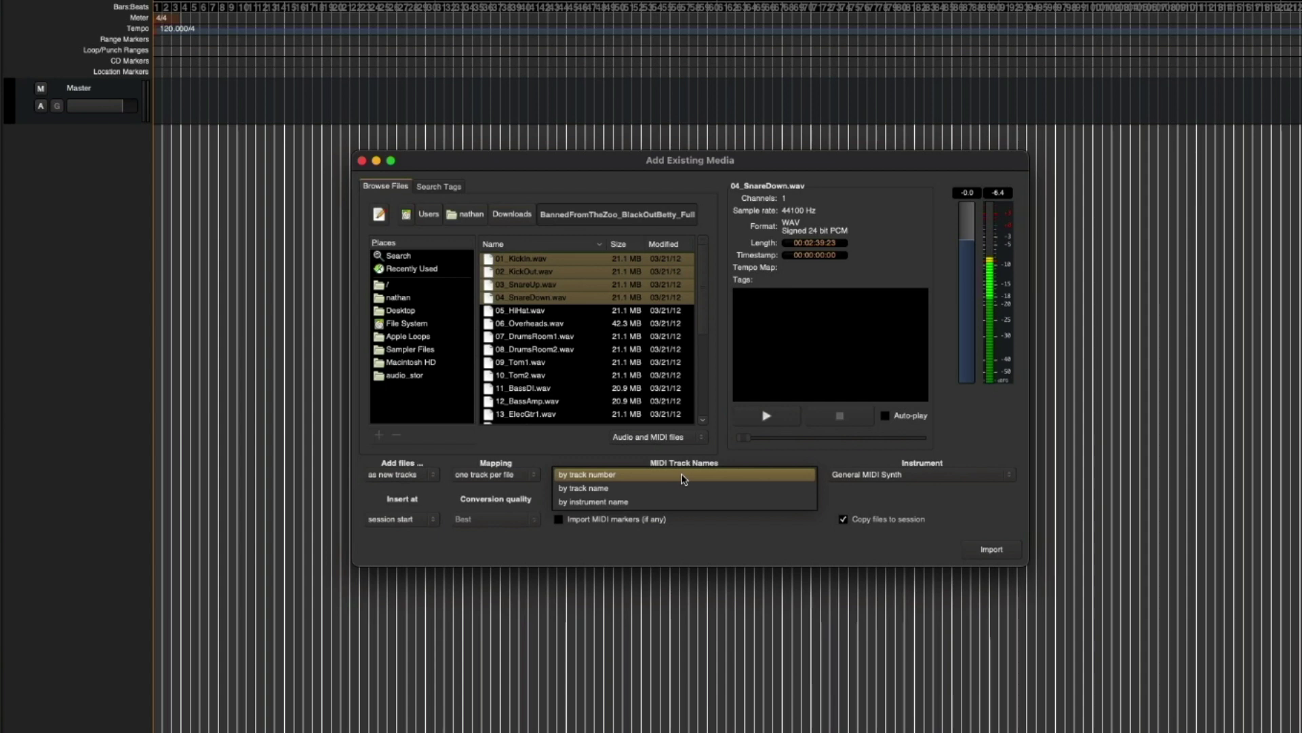
click(683, 474)
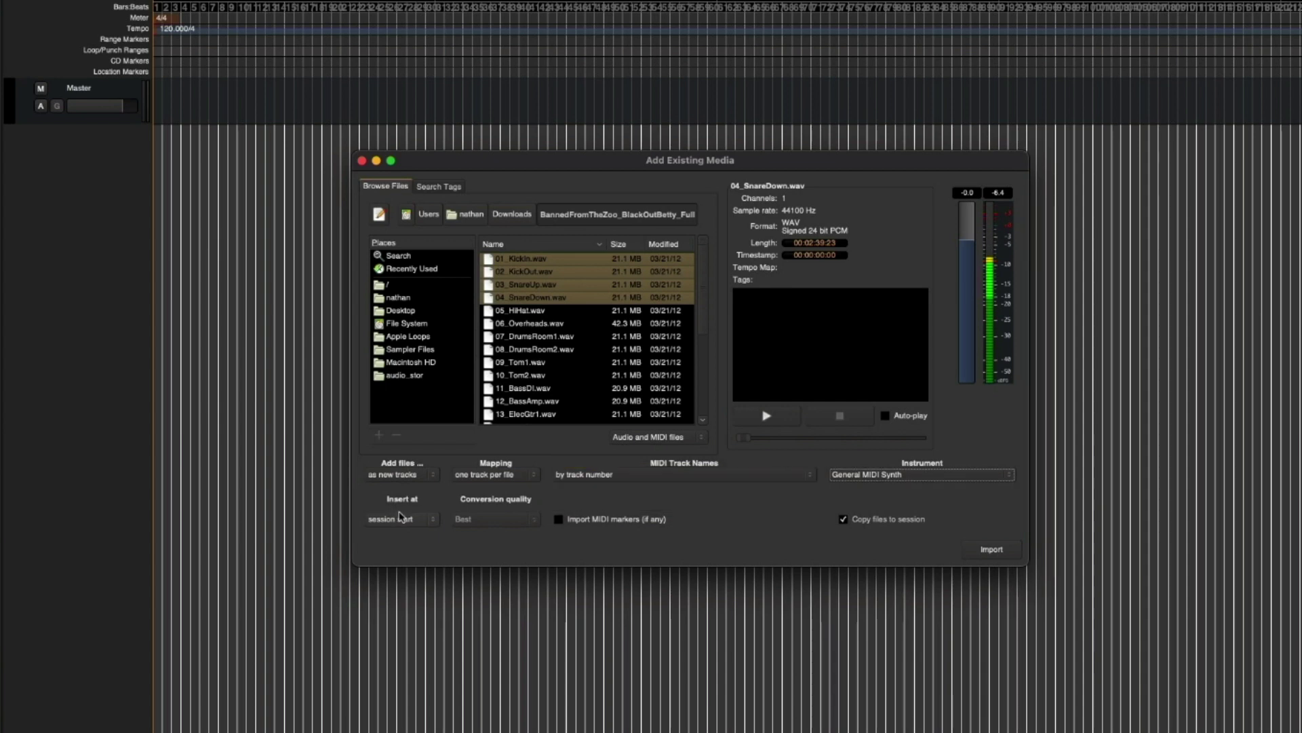
click(408, 521)
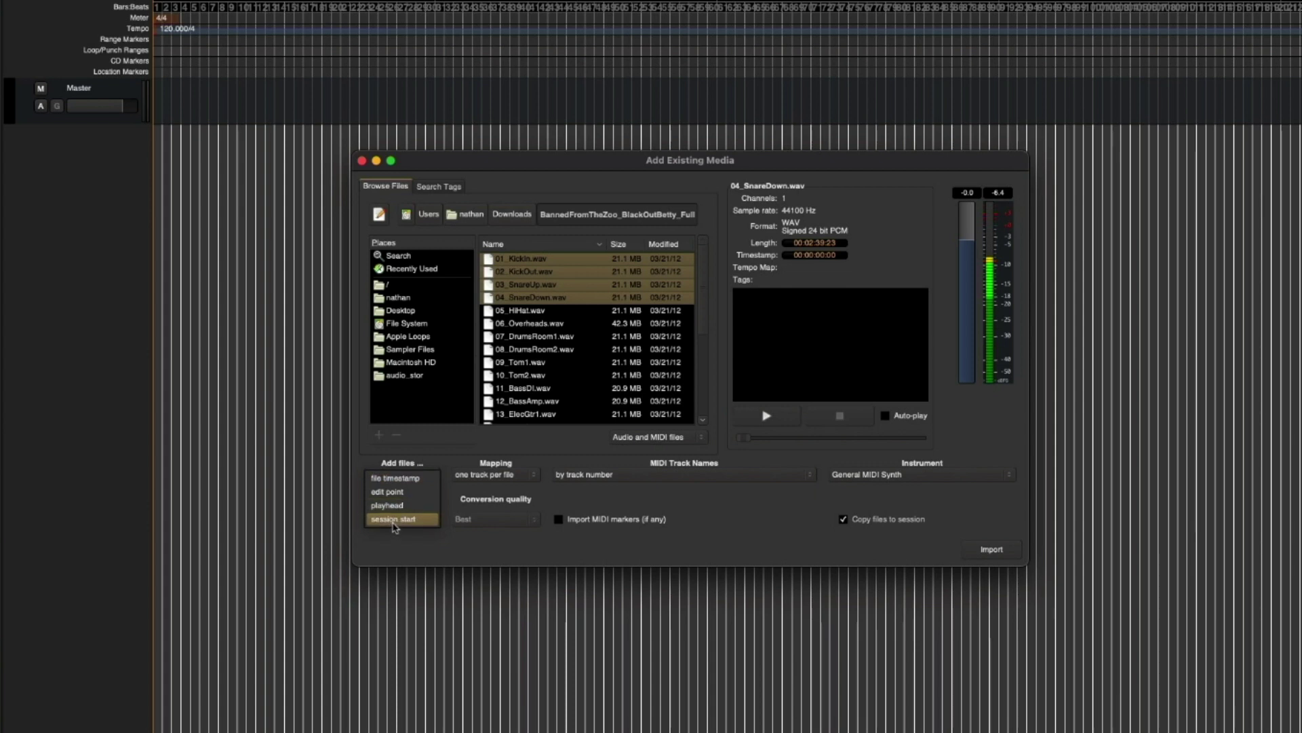
click(393, 520)
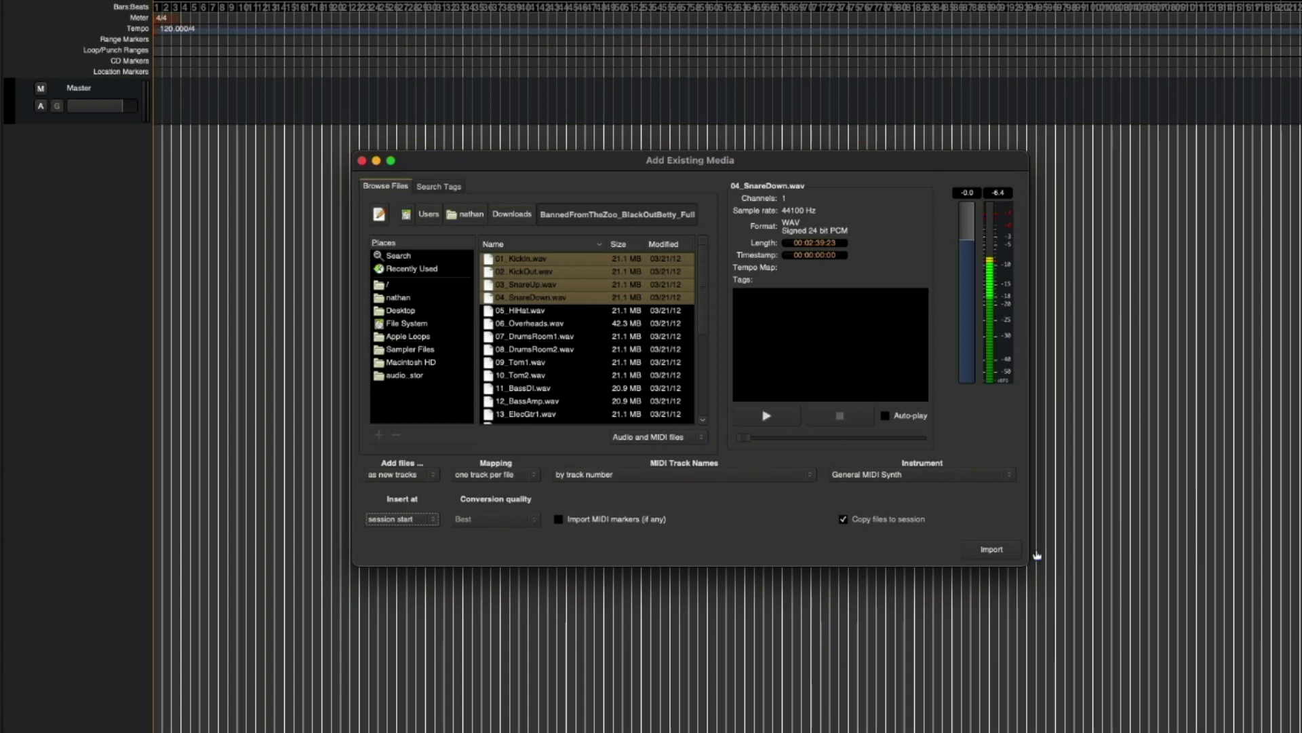
click(990, 552)
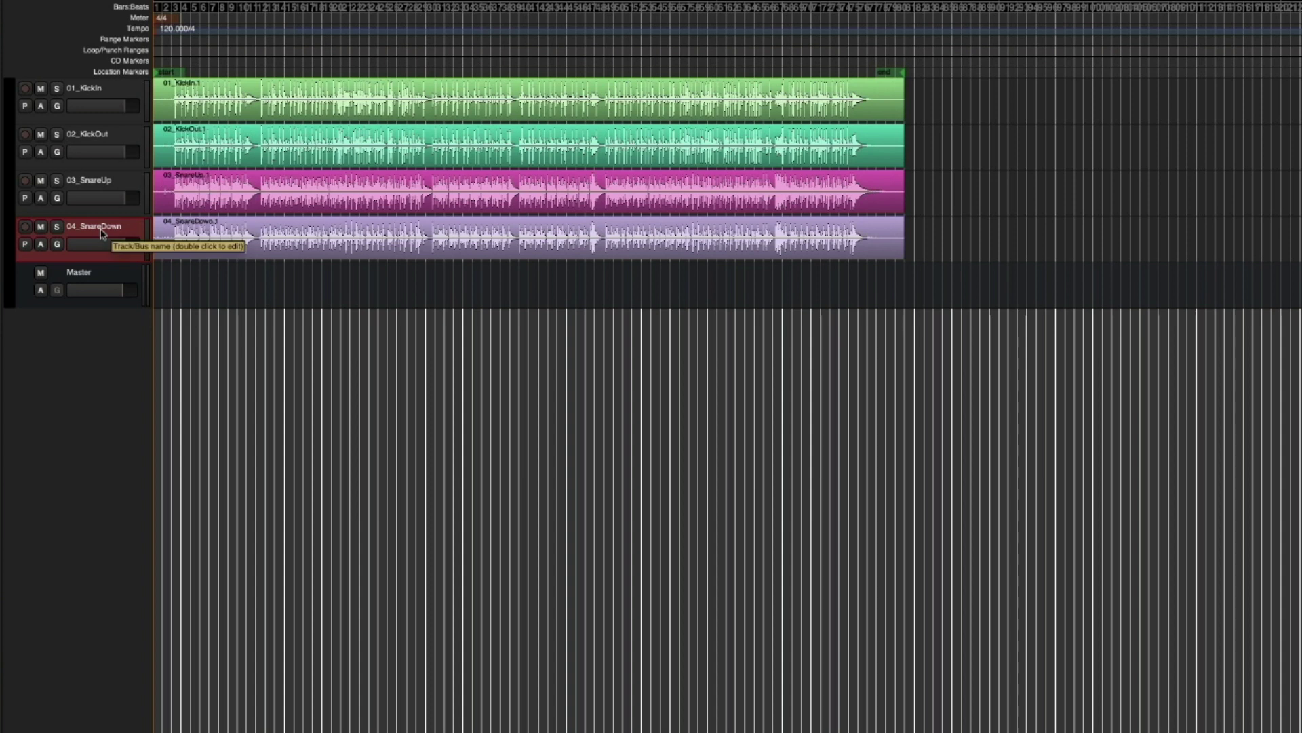
- Select tracks 01_KickIn through 04_SnareDown and remove them from the session
click(122, 95)
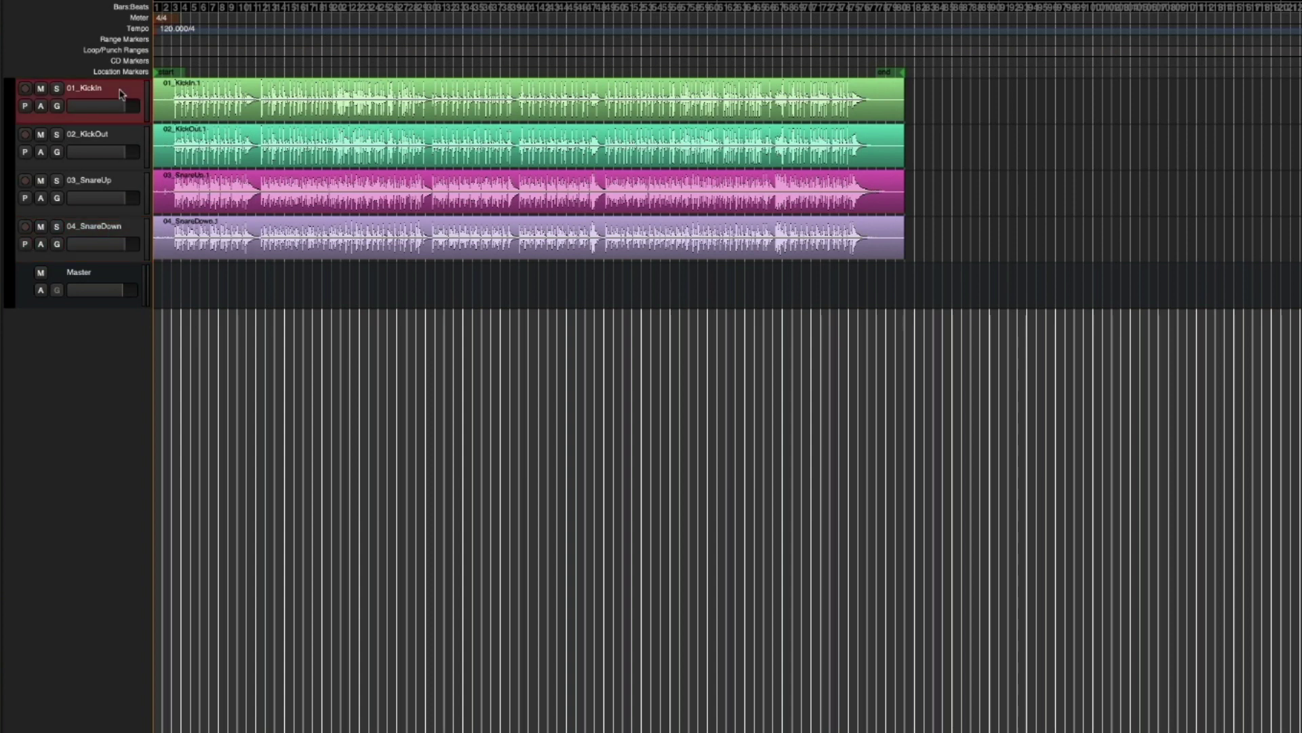
shift+click(124, 231)
right_click(124, 231)
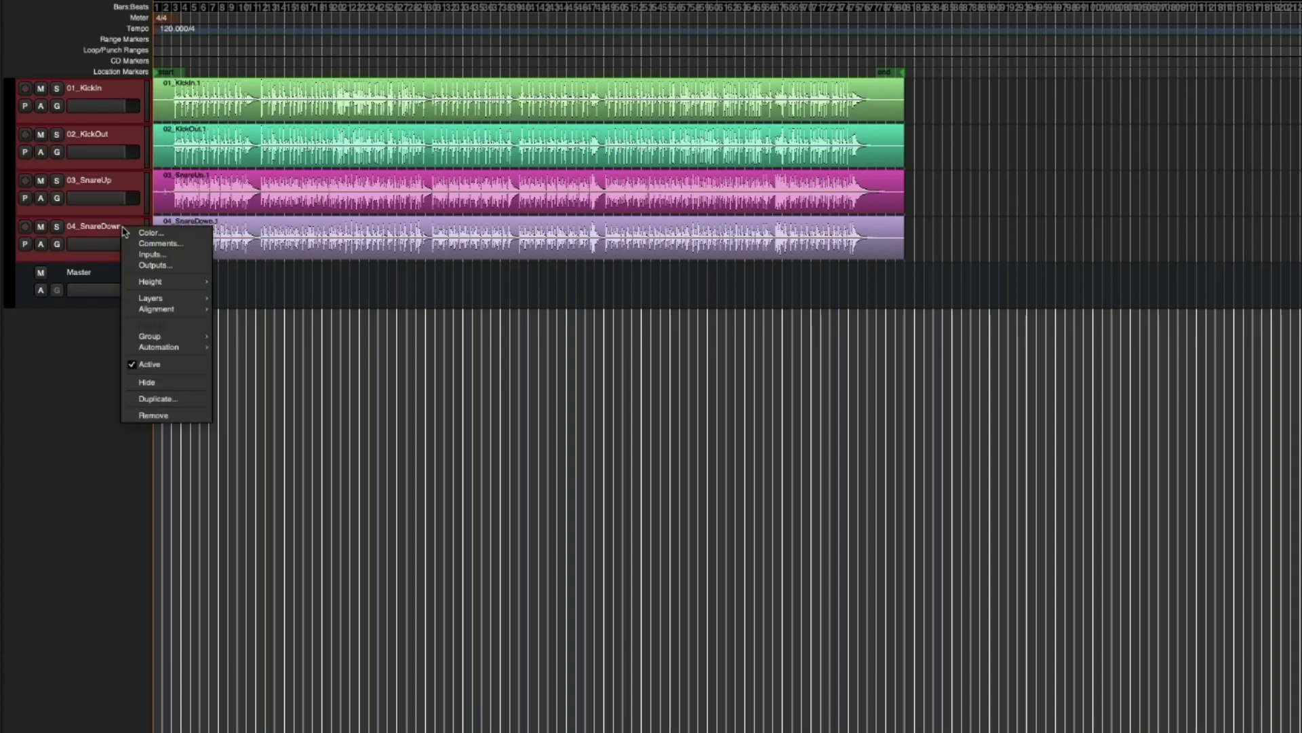
click(169, 414)
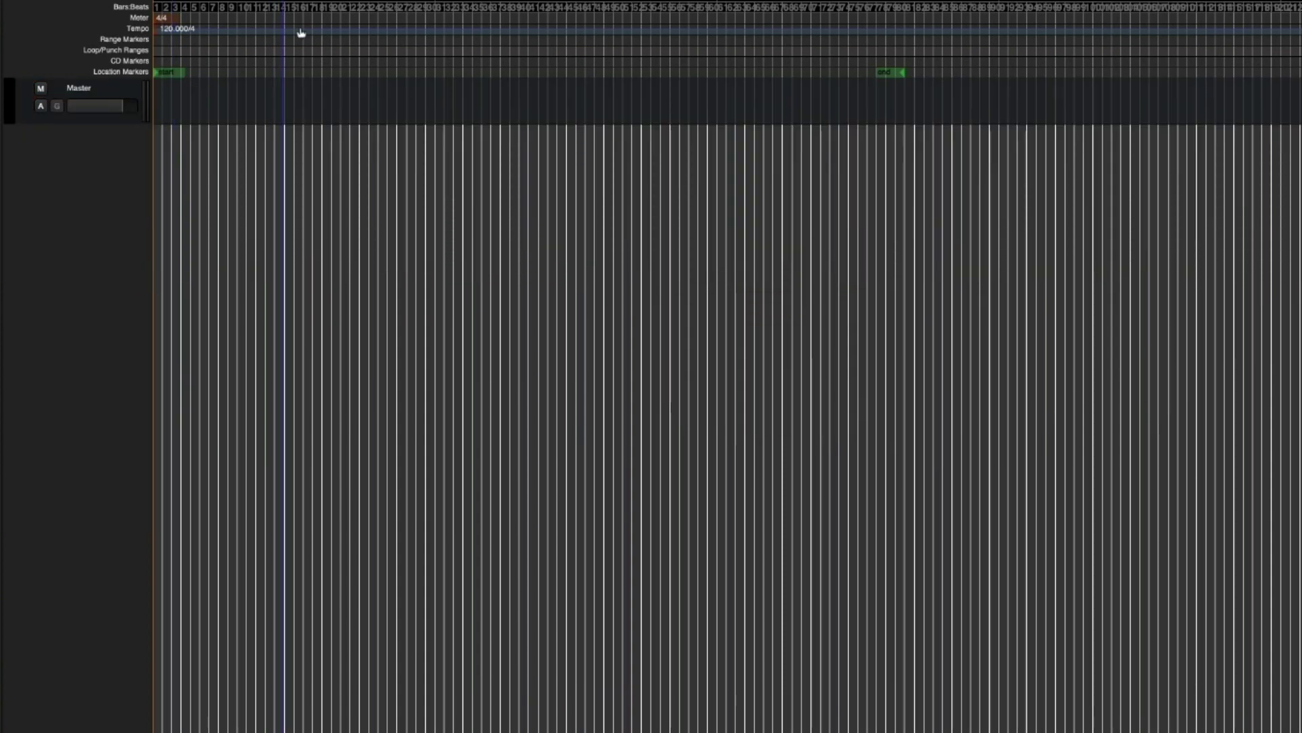
- Drag the session start marker to around bar 16
click(172, 73)
drag(172, 73, 296, 94)
scroll(195, 54, up, 1)
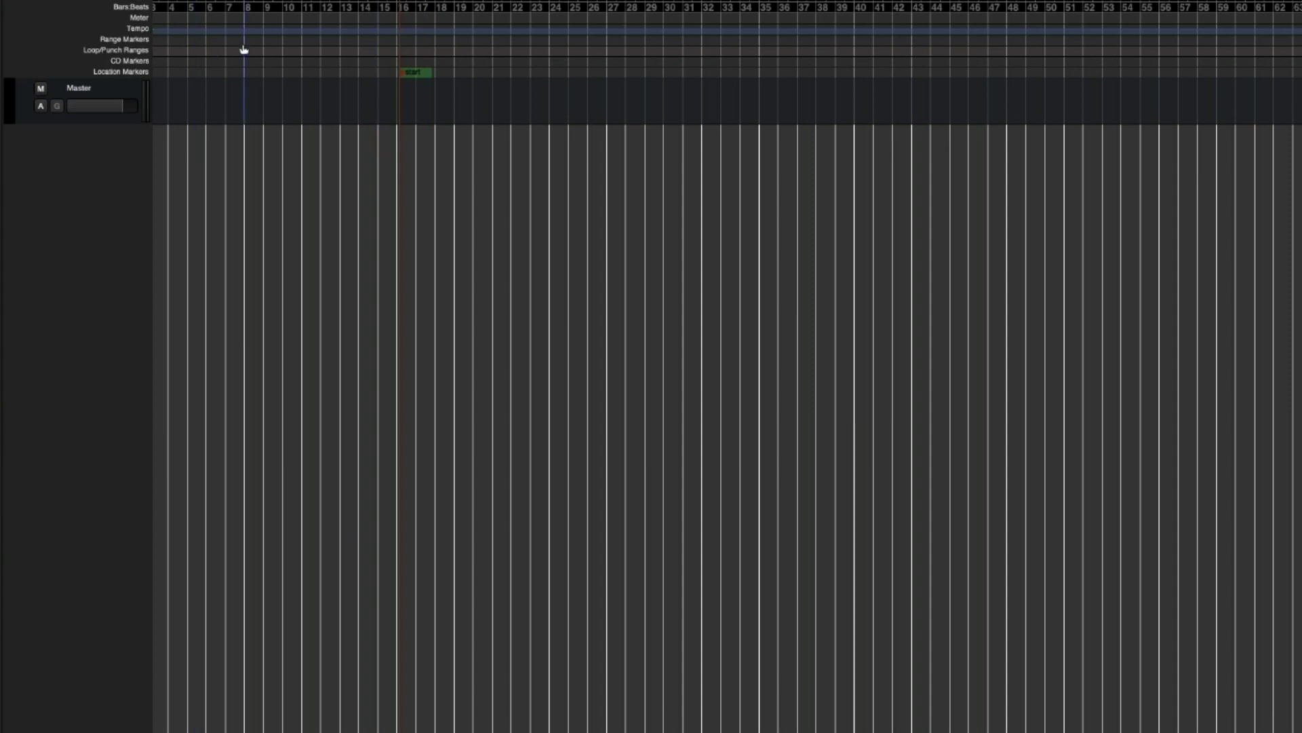
- Import the four drum WAVs with Insert at set to session start
key(super+i)
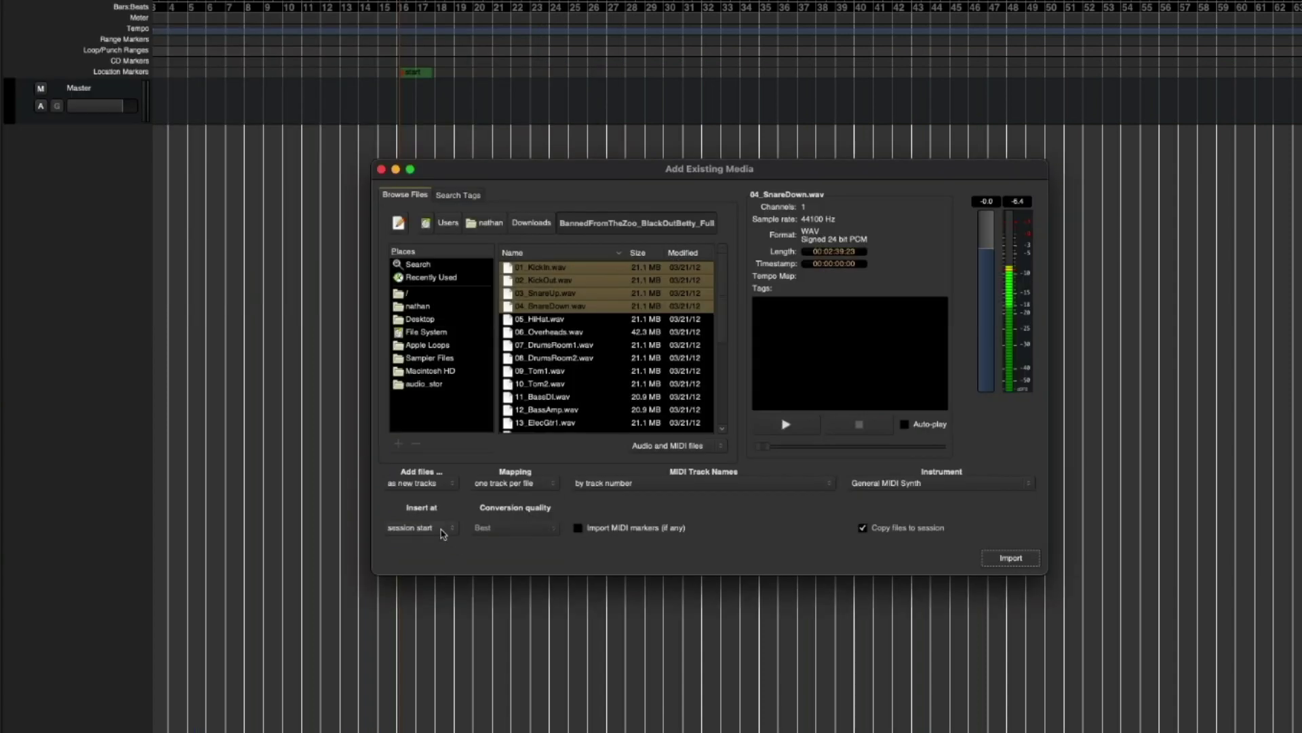
click(442, 529)
click(441, 530)
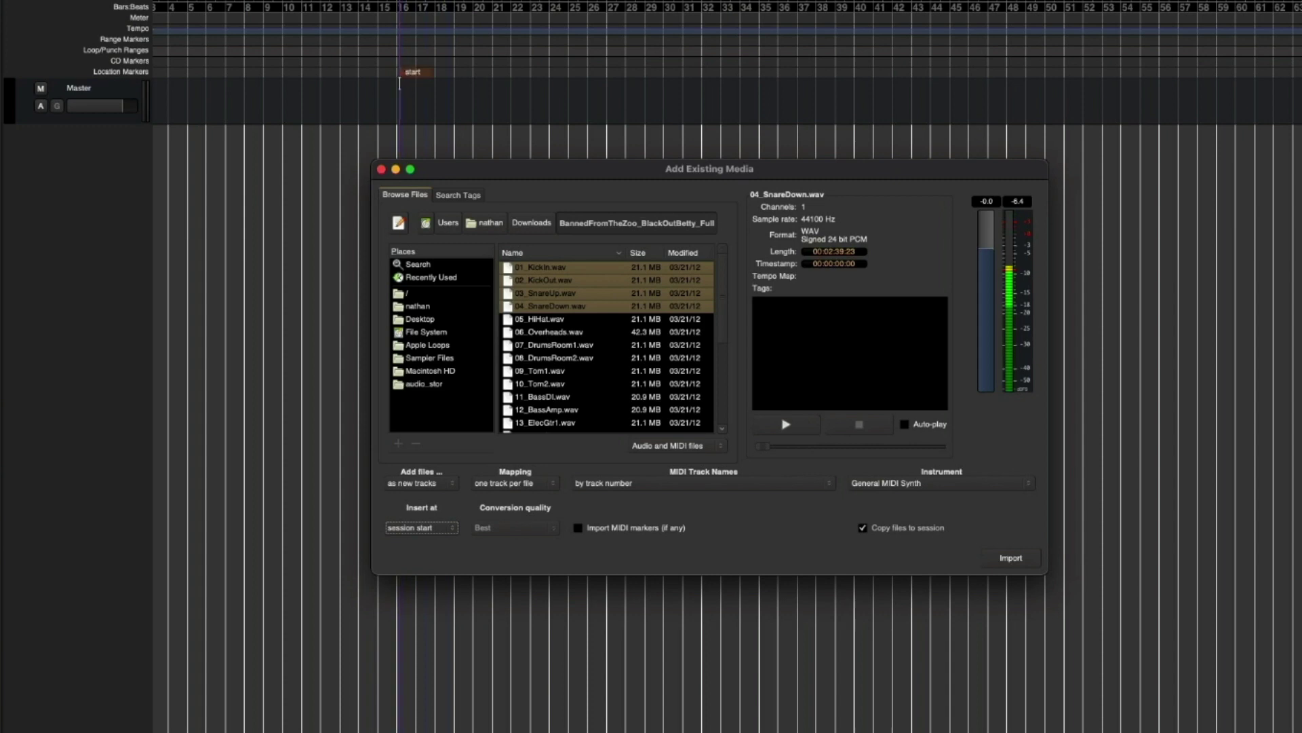
click(1021, 560)
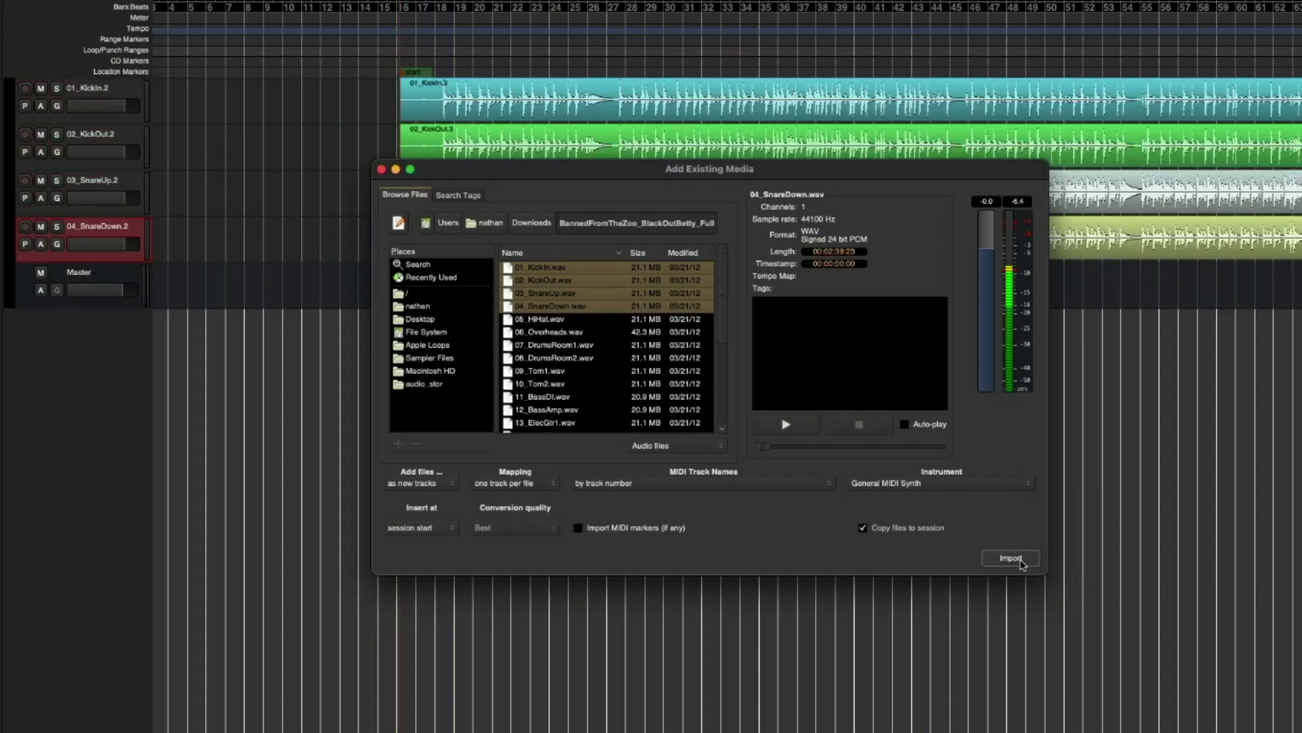
- Set Insert at to playhead, place the playhead at bar 40, and import the drum files
drag(478, 170, 757, 341)
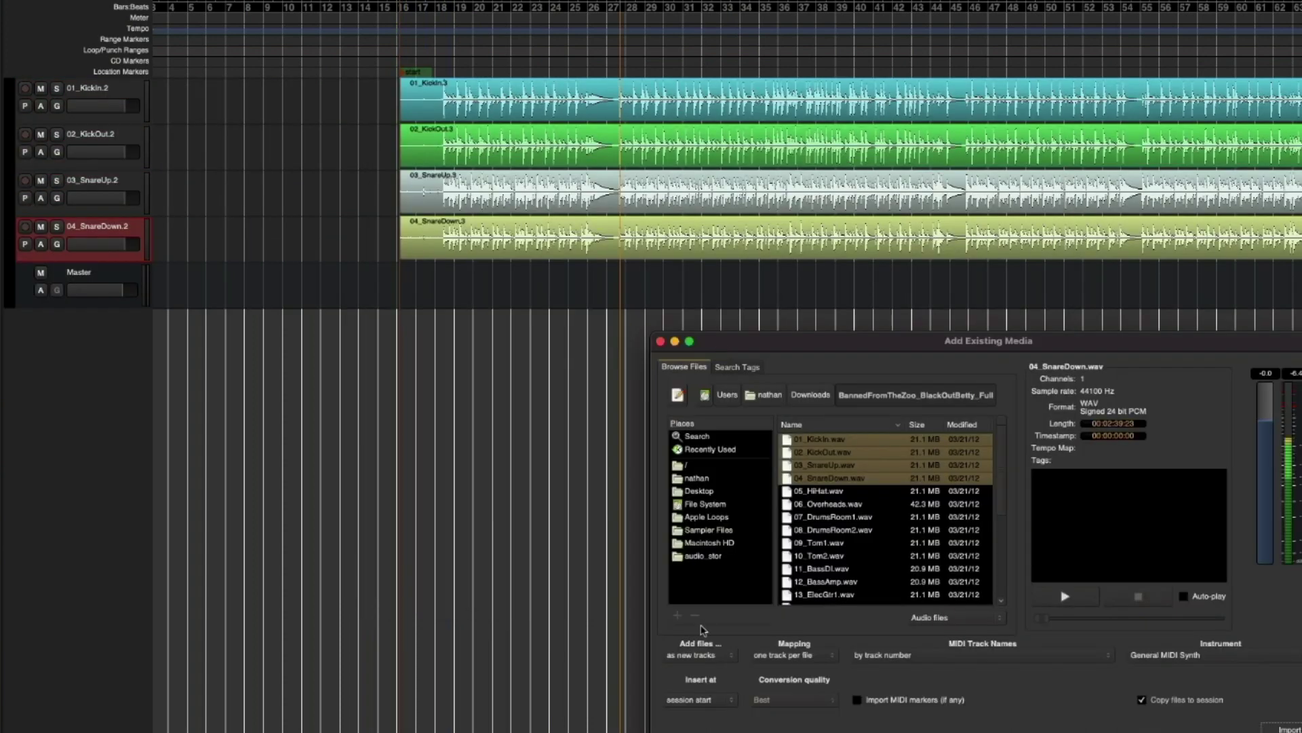
click(708, 703)
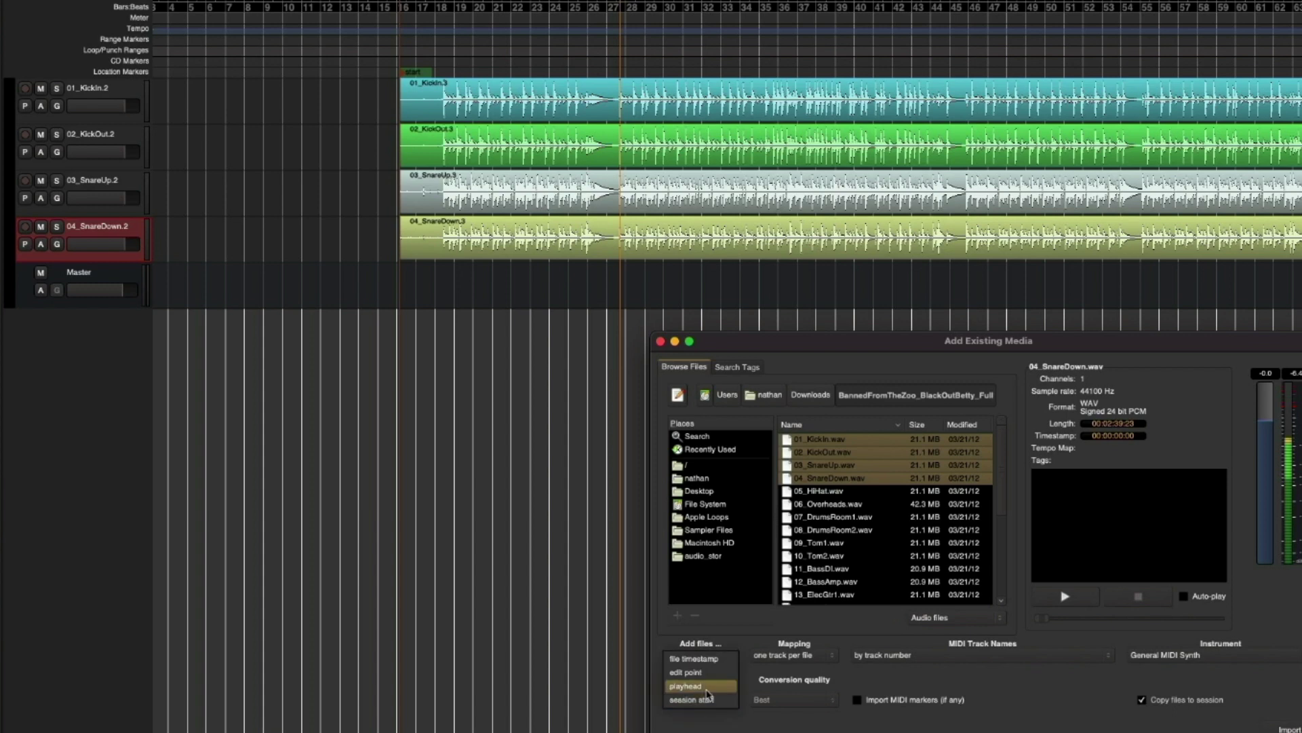
click(708, 692)
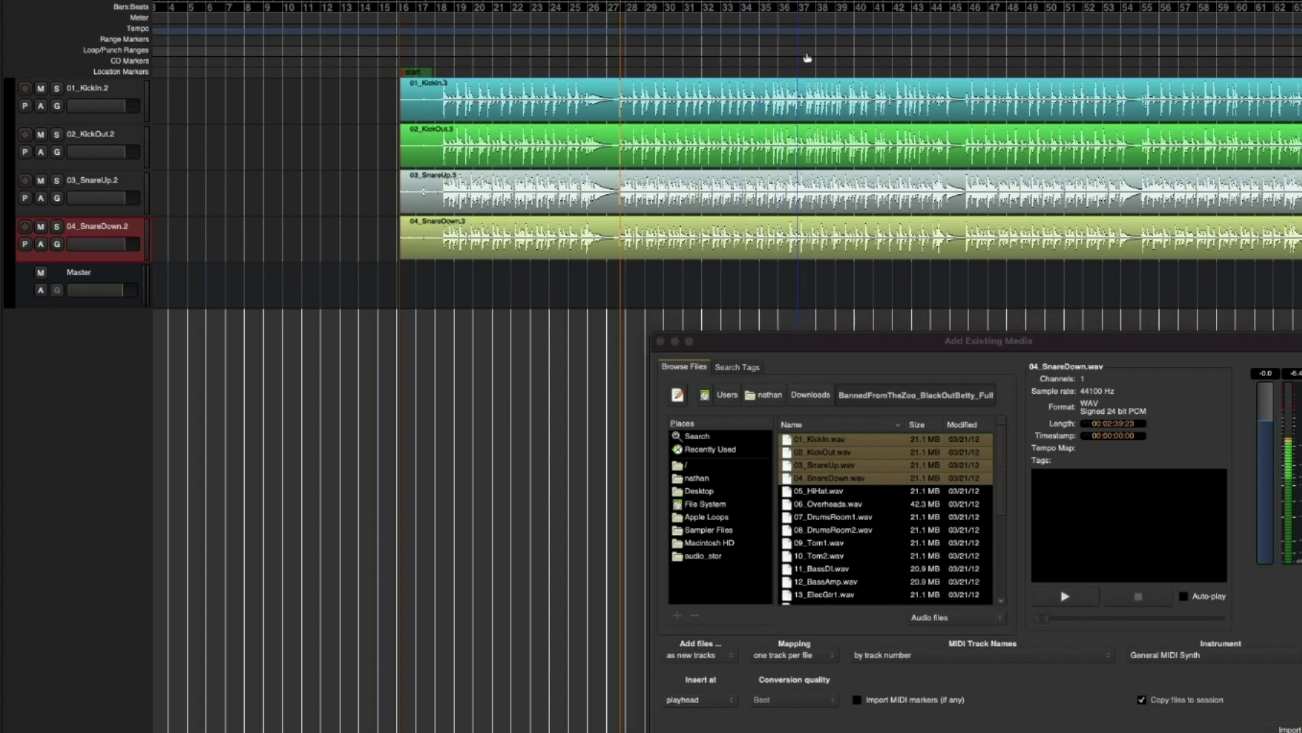
click(858, 60)
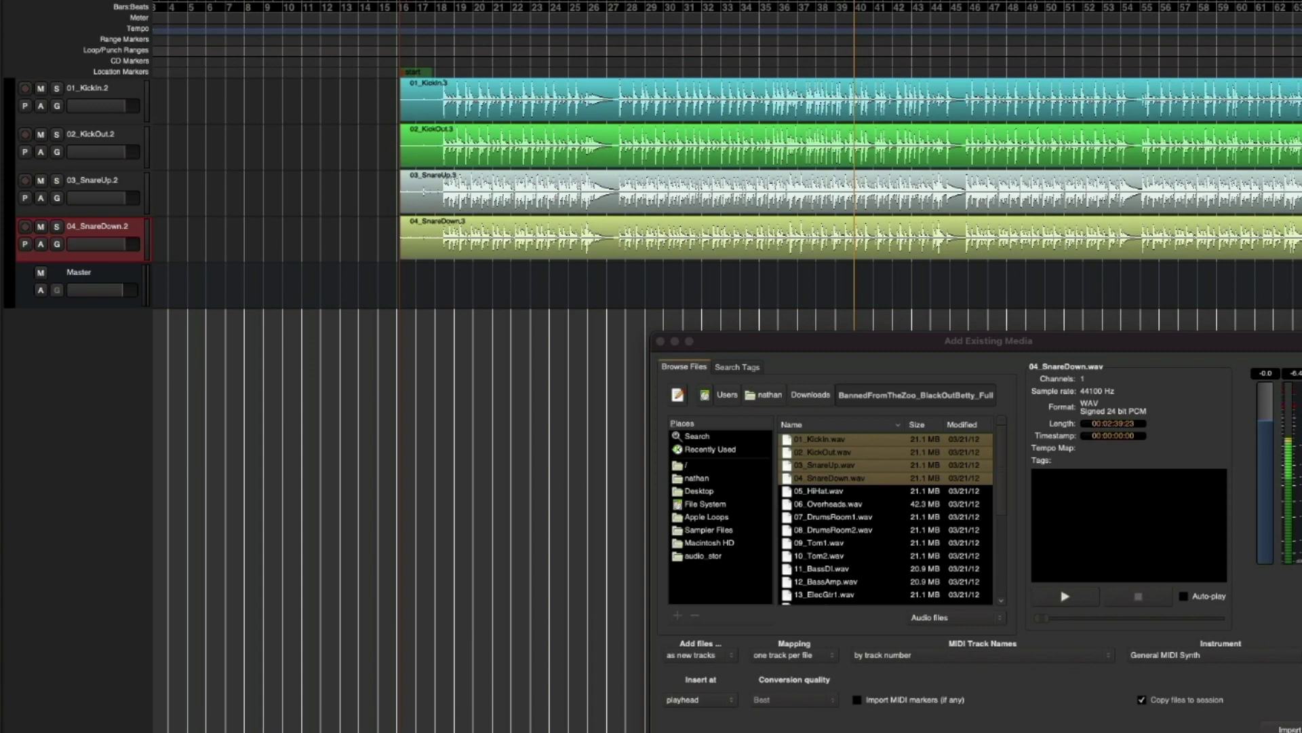
click(1284, 728)
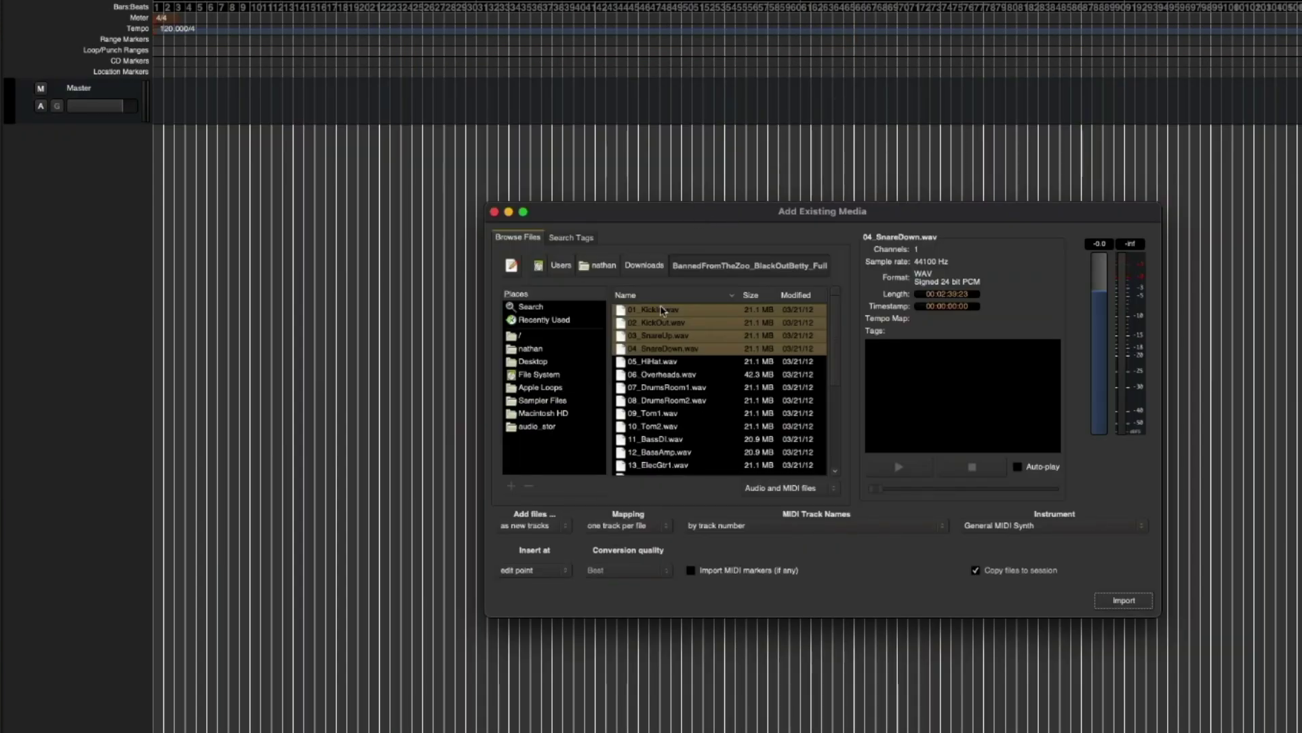
- Import the four drum WAVs into the source list only, one region per file
click(560, 526)
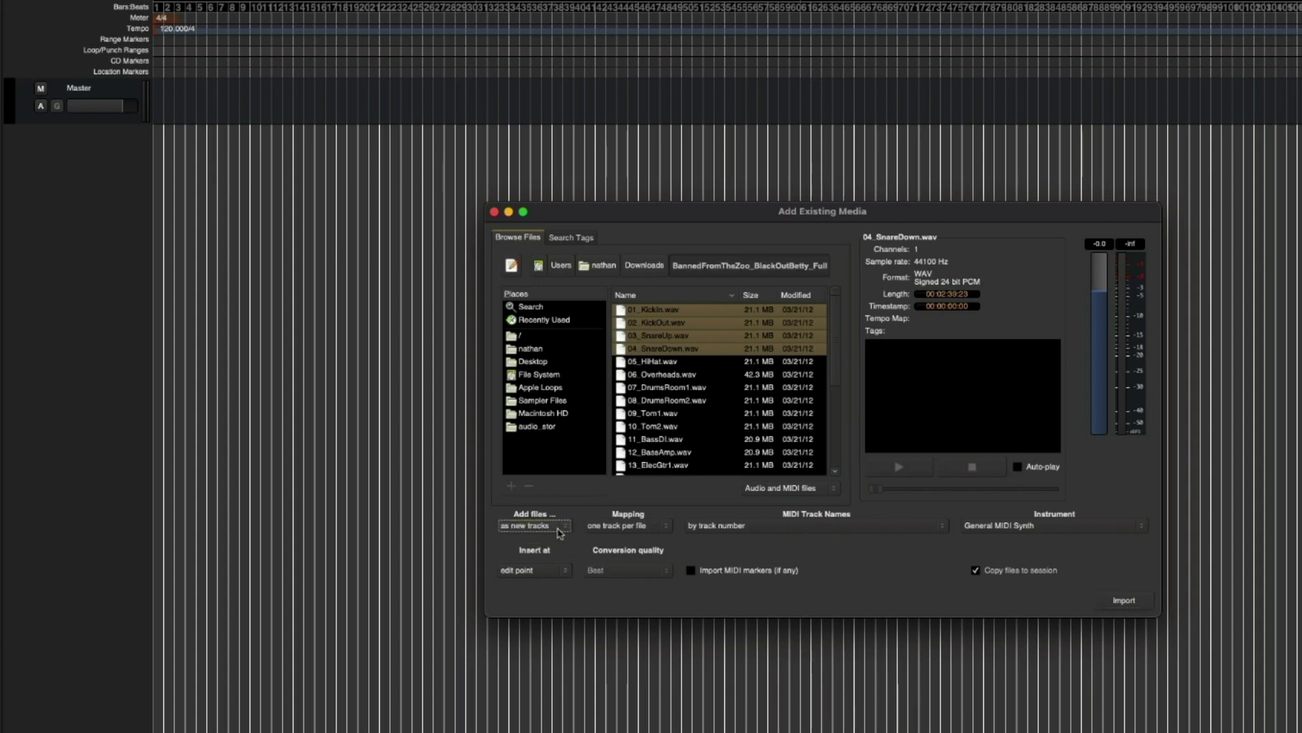
click(529, 539)
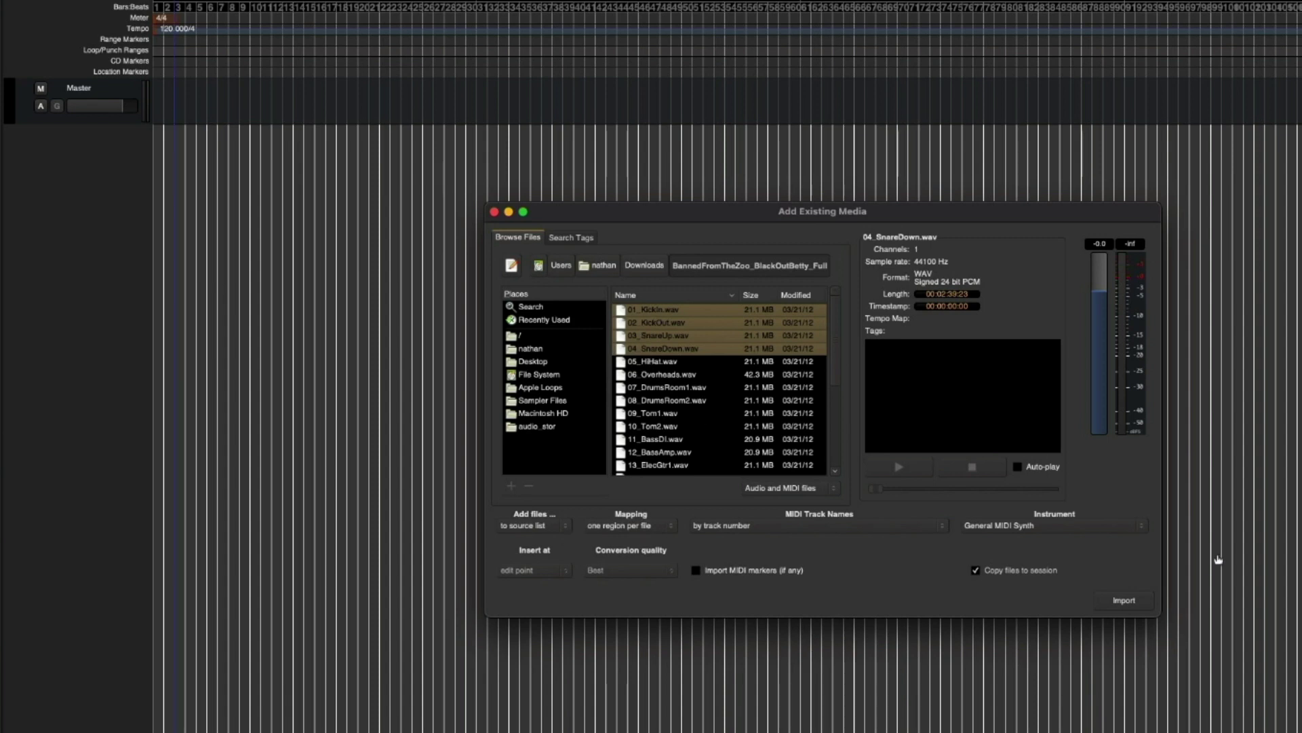
click(1126, 600)
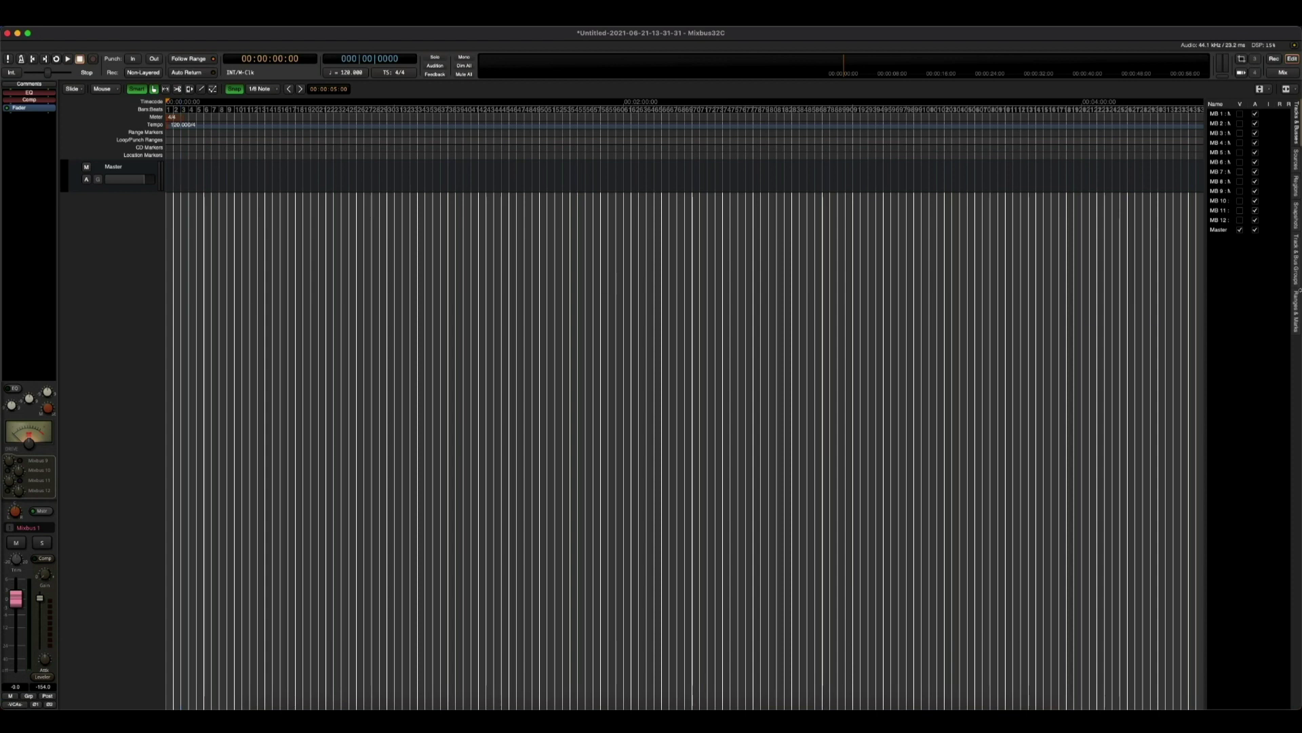
- Show the Sources list in the editor sidebar, widen it, and select 01_KickIn
click(1297, 161)
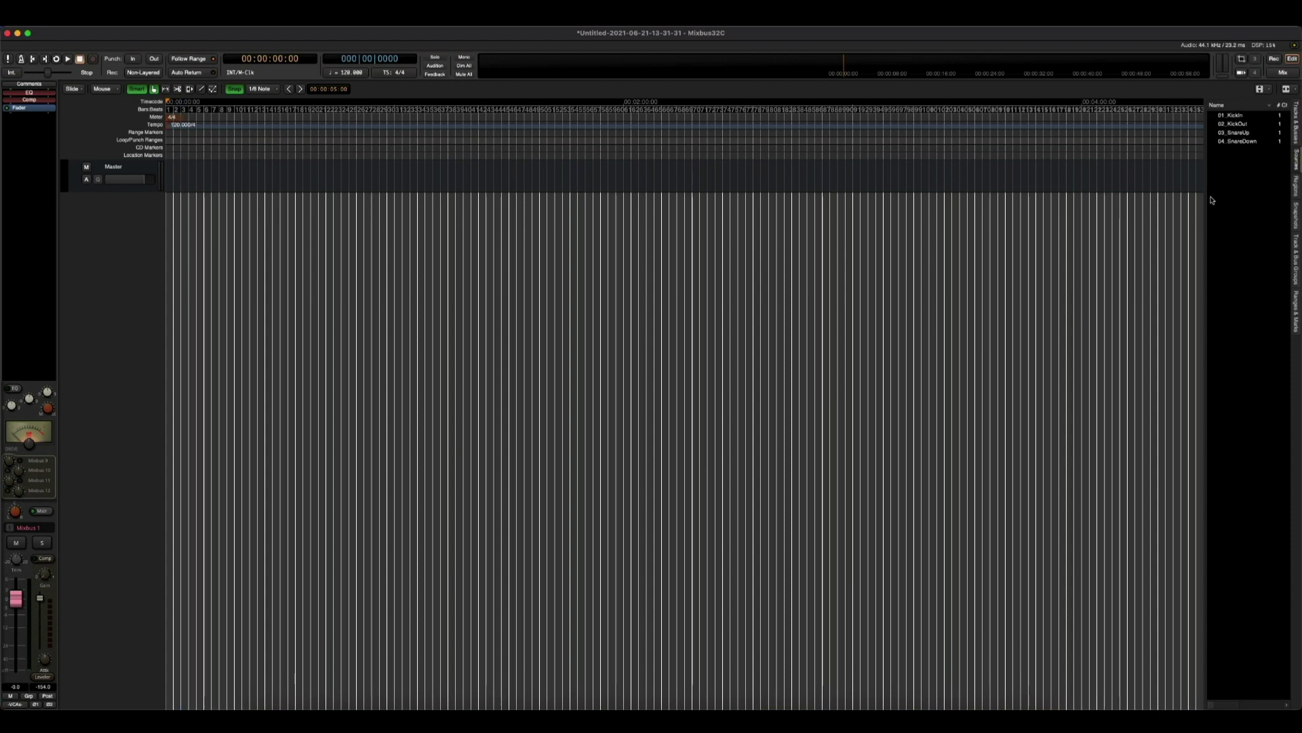
drag(1205, 250, 885, 268)
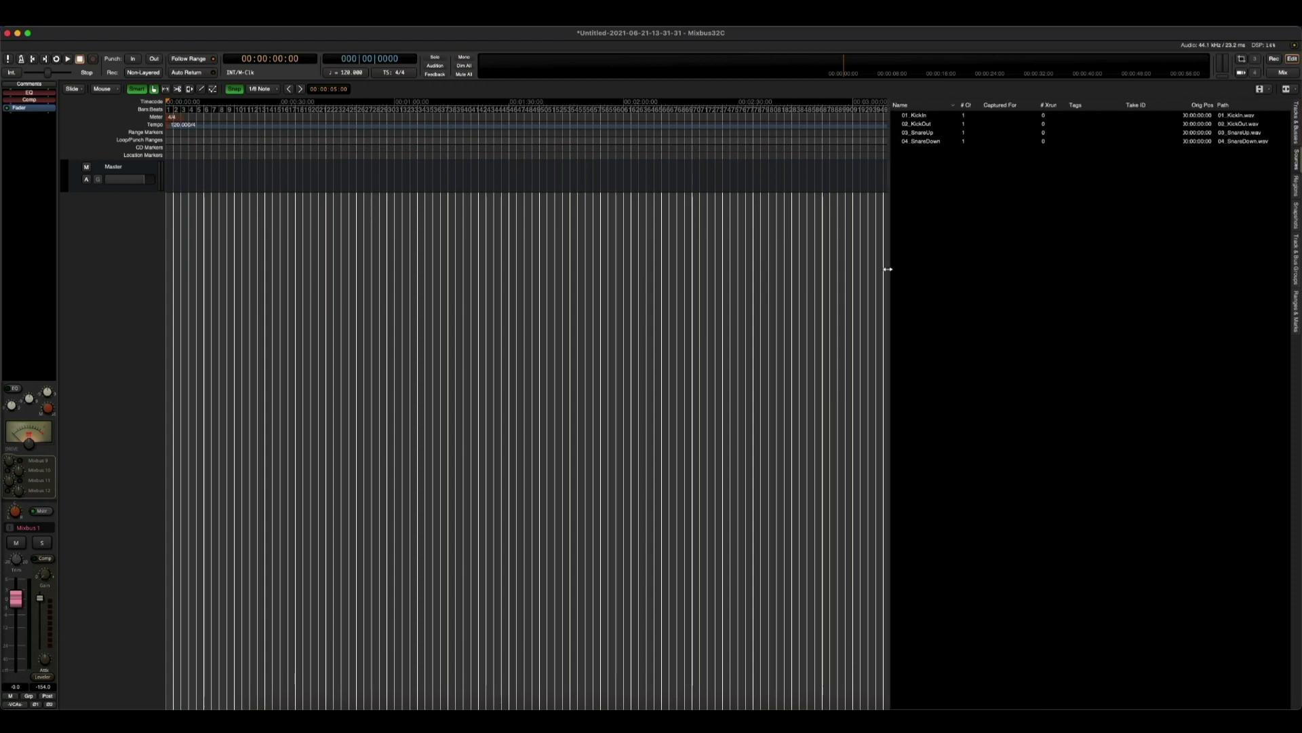
click(936, 116)
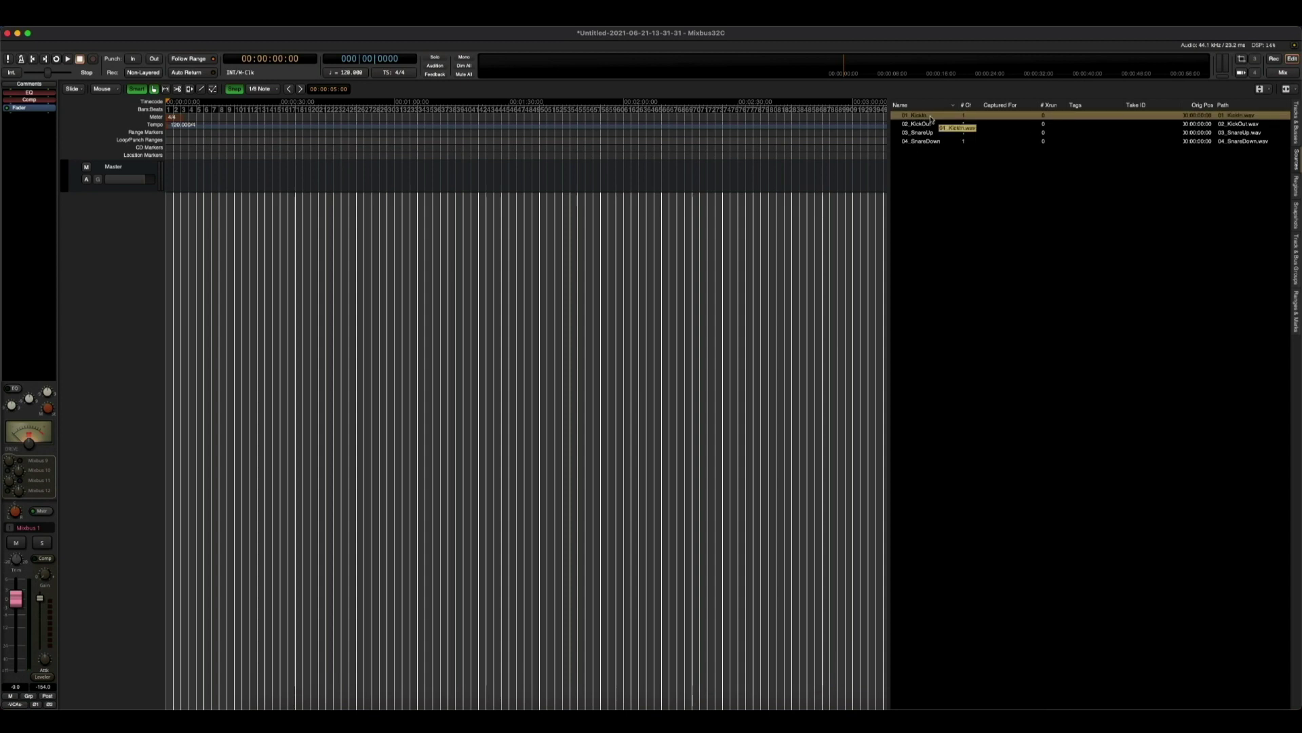
- Drag 01_KickIn, 02_KickOut, 03_SnareUp and 04_SnareDown onto the timeline as new tracks
drag(920, 119, 333, 232)
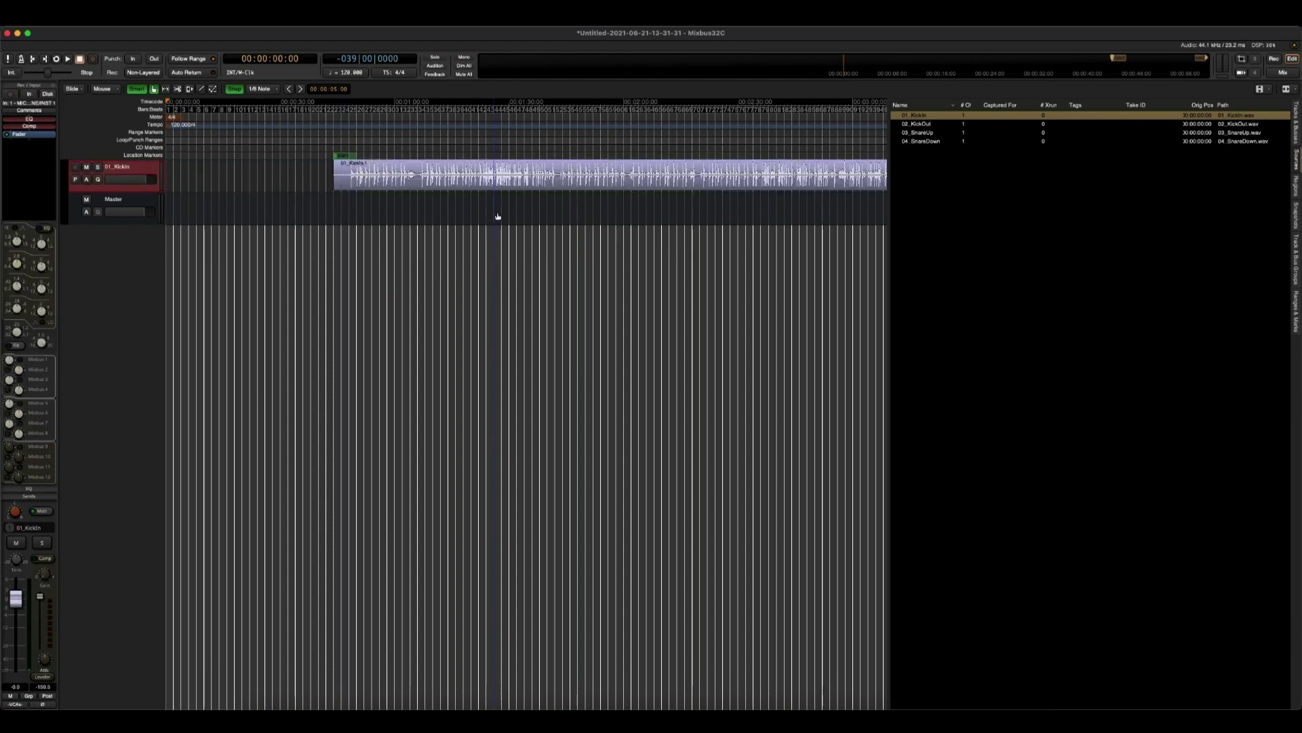
drag(918, 125, 367, 222)
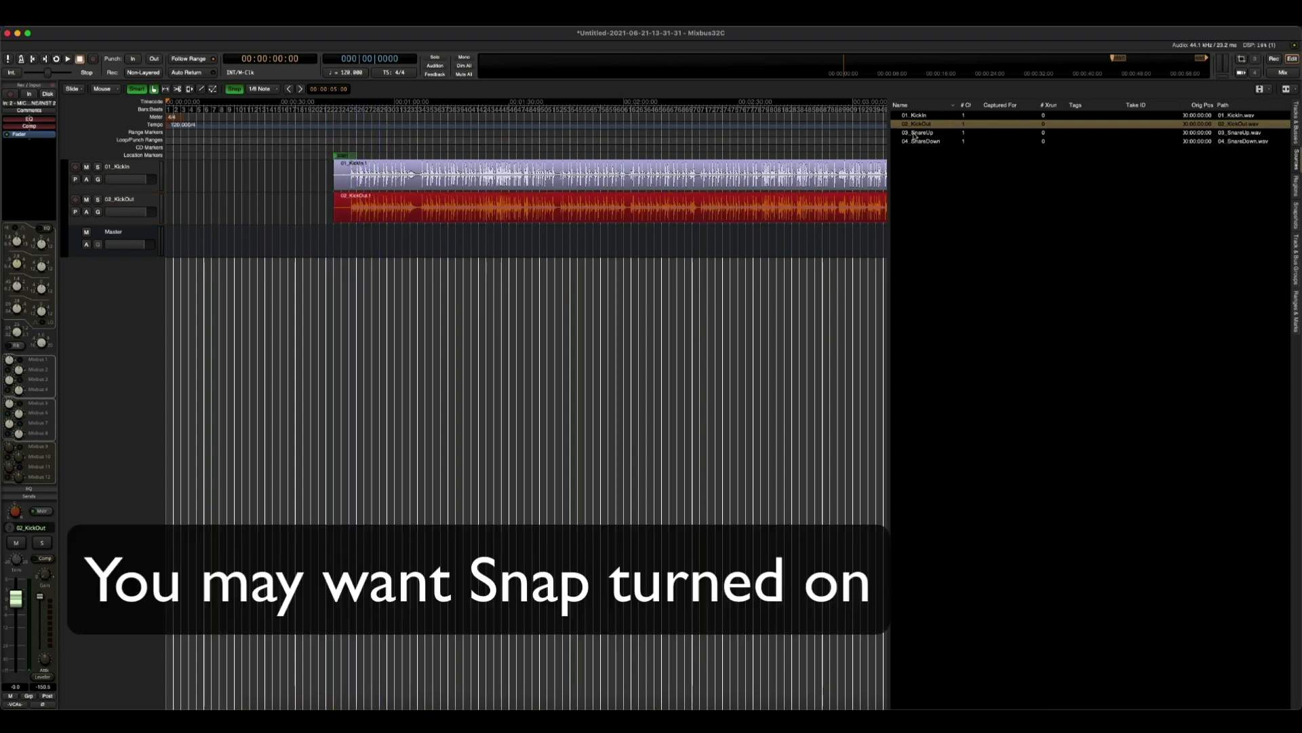
drag(913, 134, 360, 252)
drag(920, 141, 401, 288)
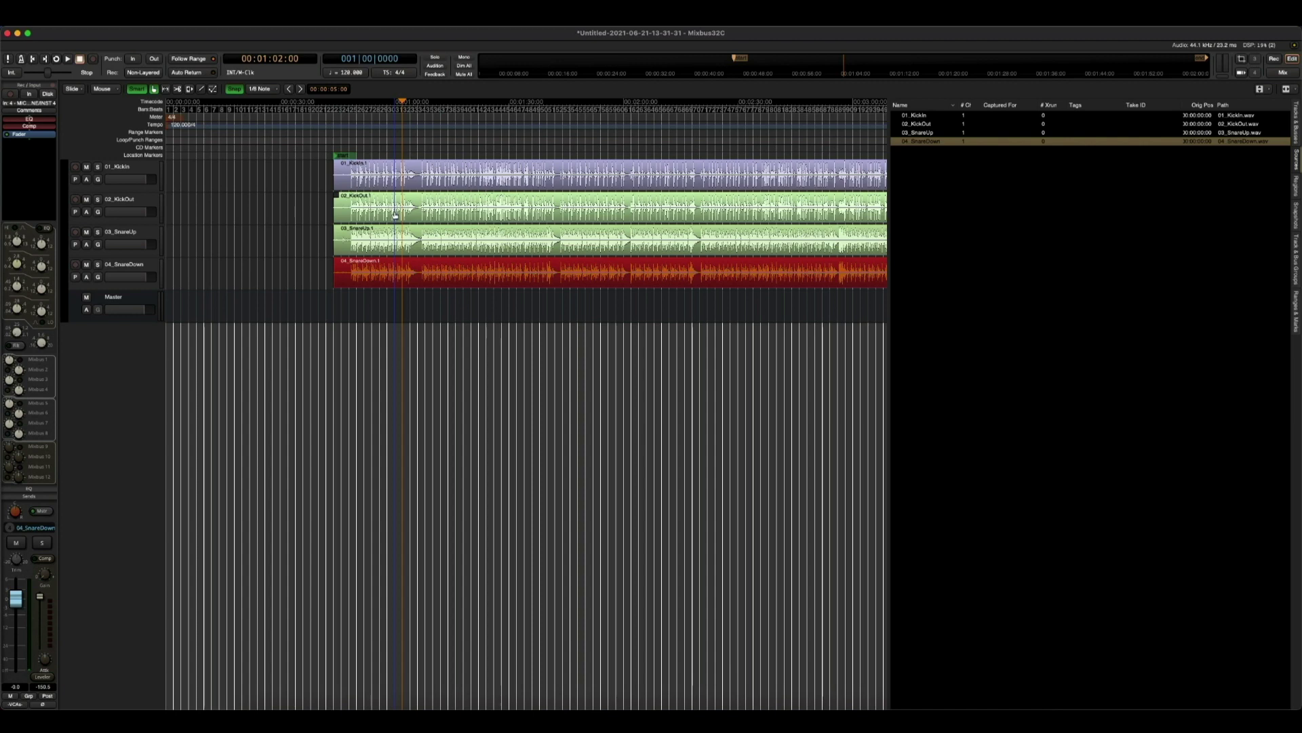
- Zoom the editor out to see the whole timeline
key(minus)
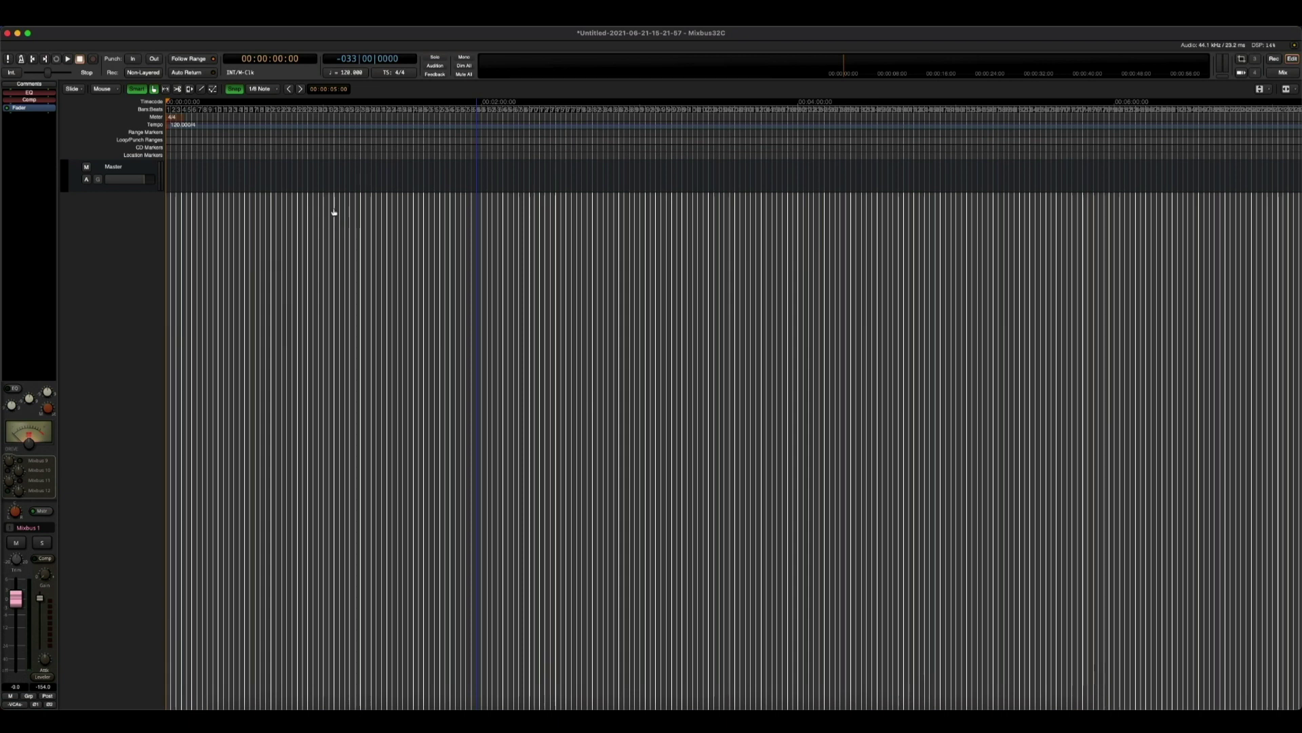
- In Finder, open the When we were young tempo map session's interchange audiofiles folder
click(1208, 51)
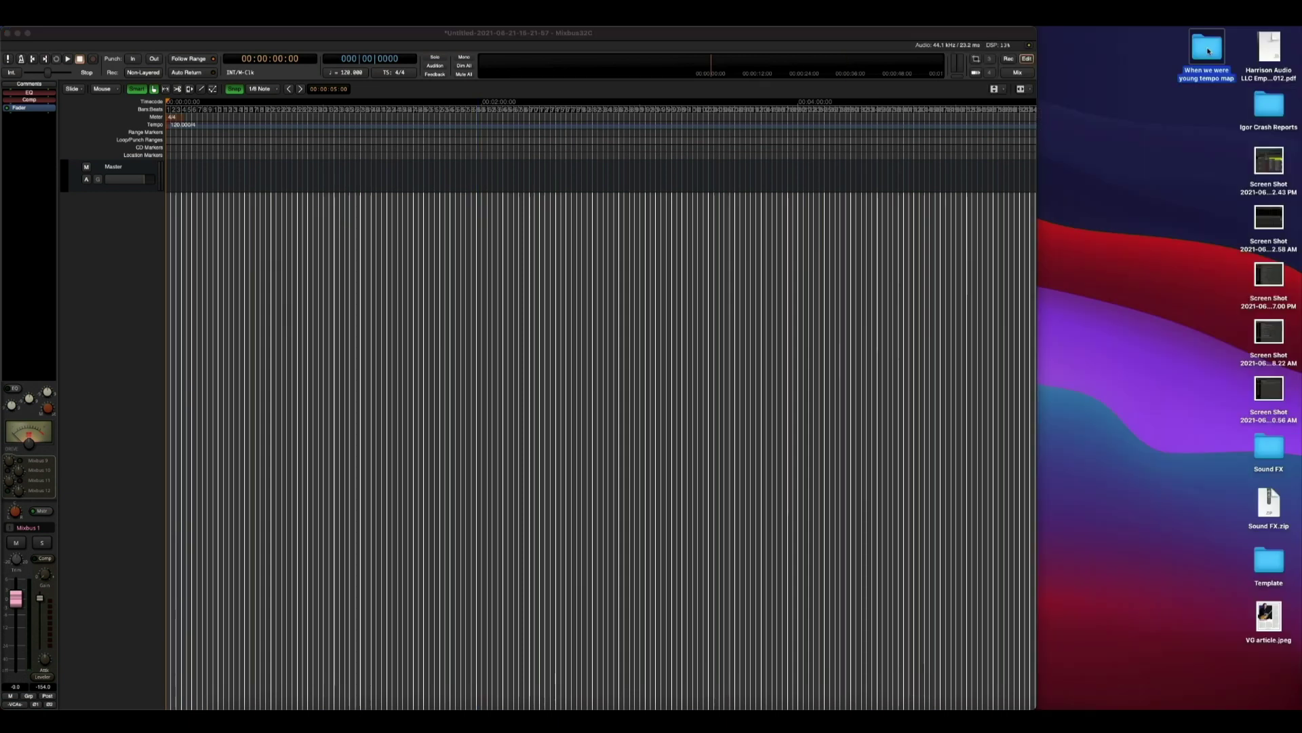
double_click(1209, 51)
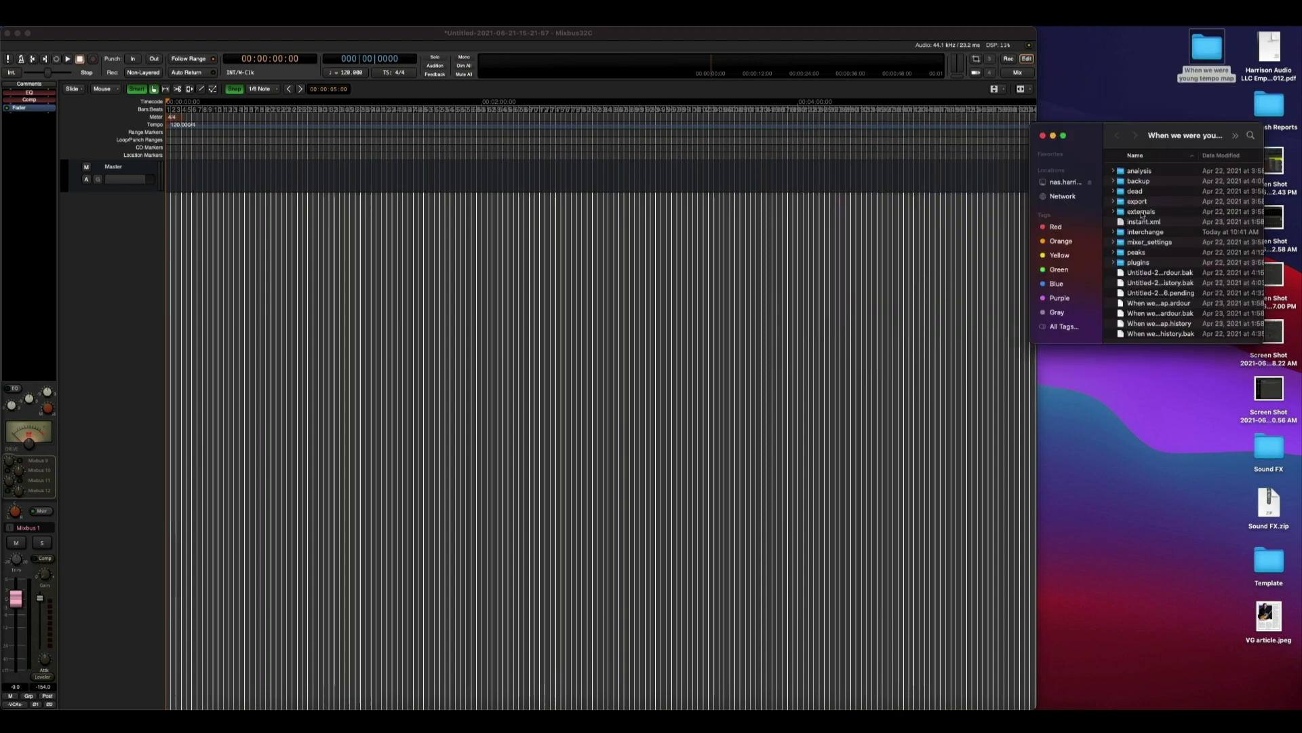
double_click(1147, 233)
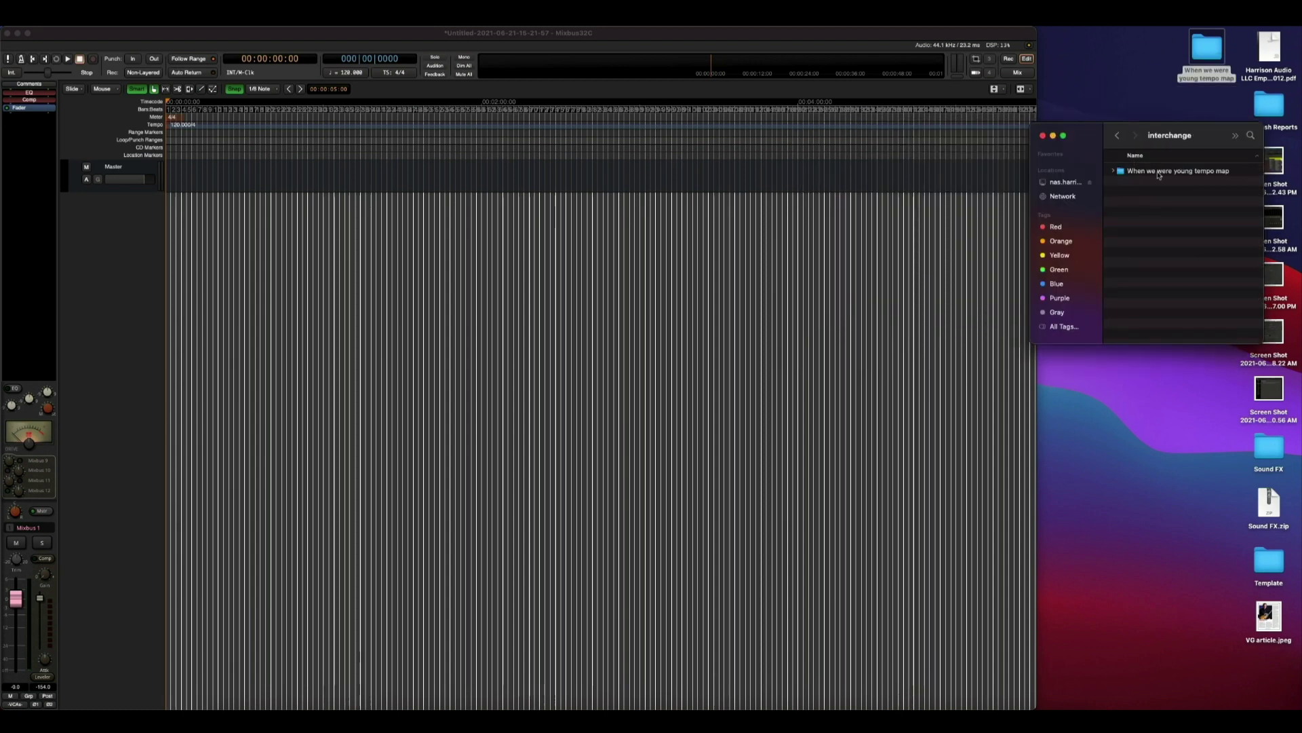
click(1159, 171)
double_click(1159, 173)
double_click(1157, 172)
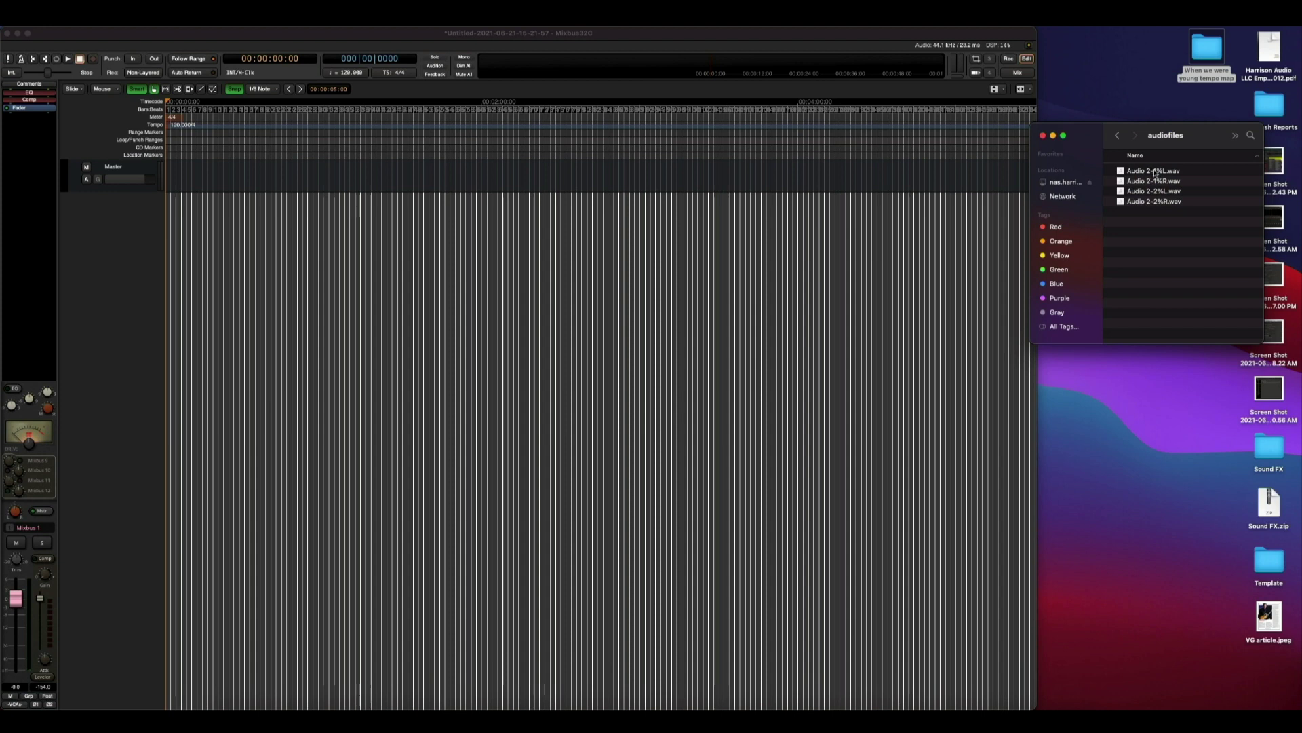
- Select the four WAV files and drag them onto the Mixbus editor
click(1156, 171)
shift+click(1165, 202)
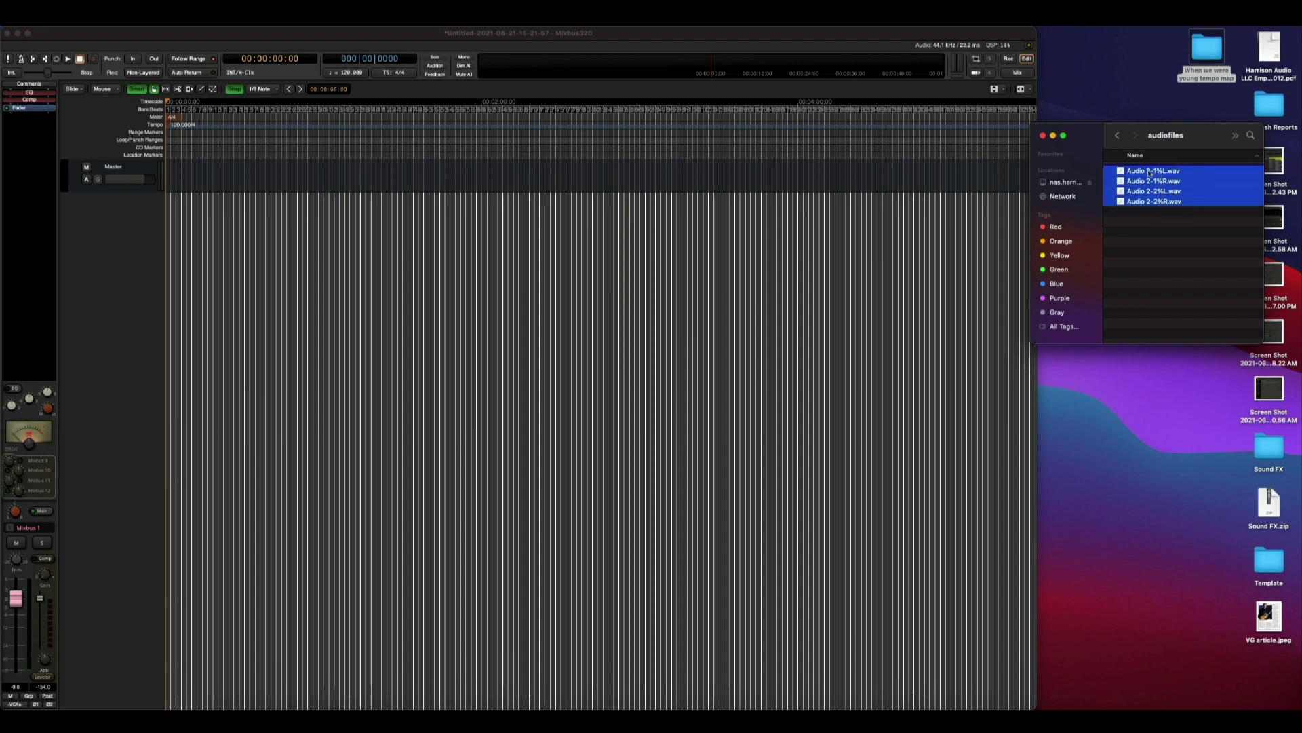
drag(1150, 173, 297, 202)
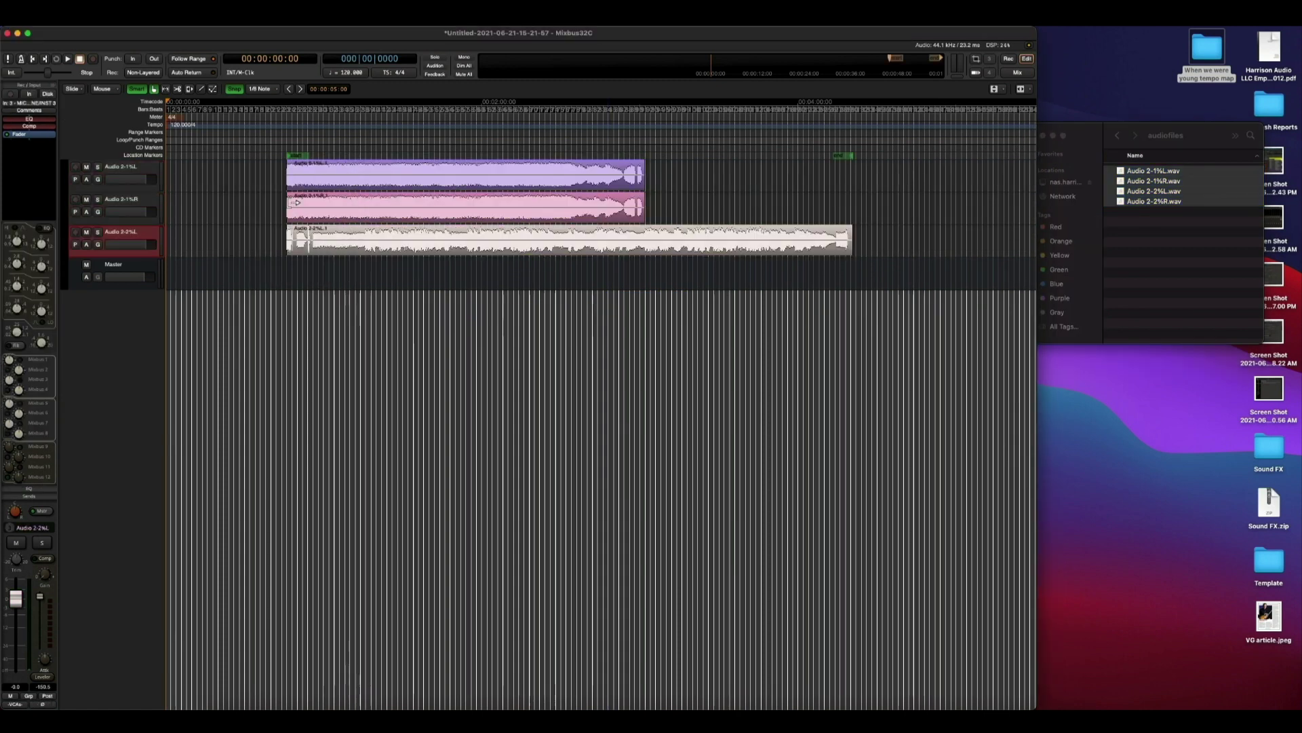